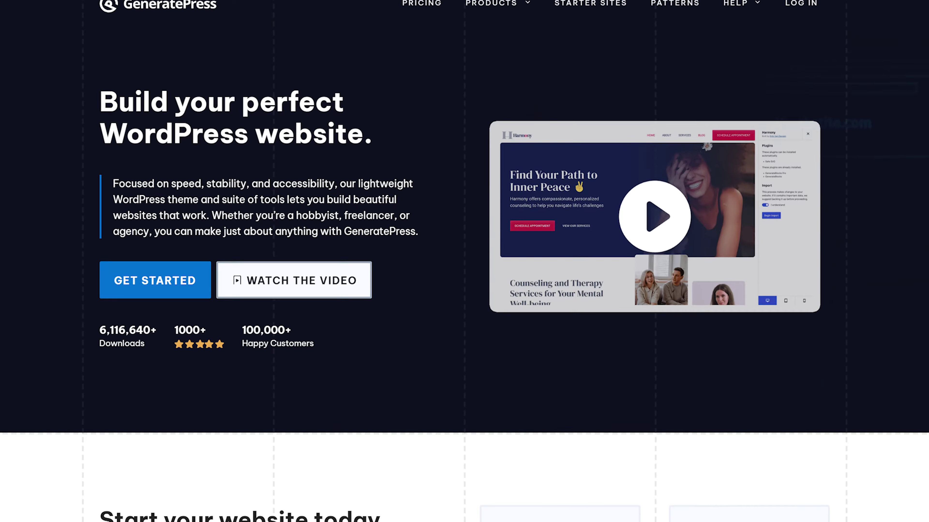
- Scroll through the GeneratePress homepage, theme page and the $149/year GeneratePress One pricing
scroll(465, 261, down, 3)
scroll(464, 261, down, 4)
scroll(464, 261, down, 4)
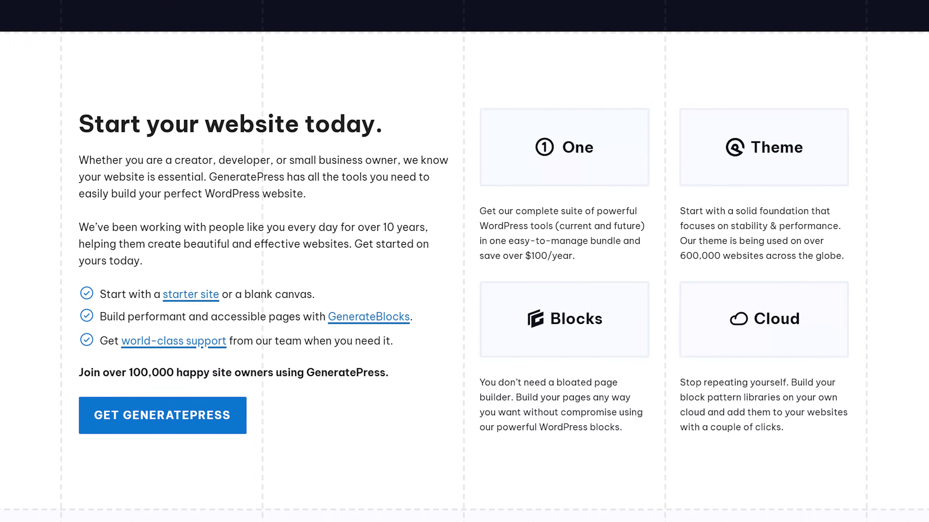
scroll(464, 261, down, 4)
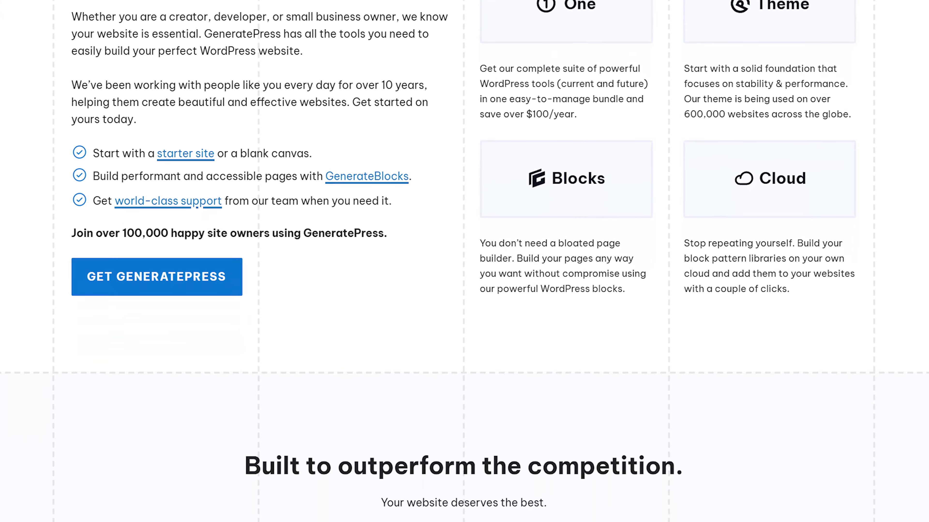
scroll(464, 261, down, 4)
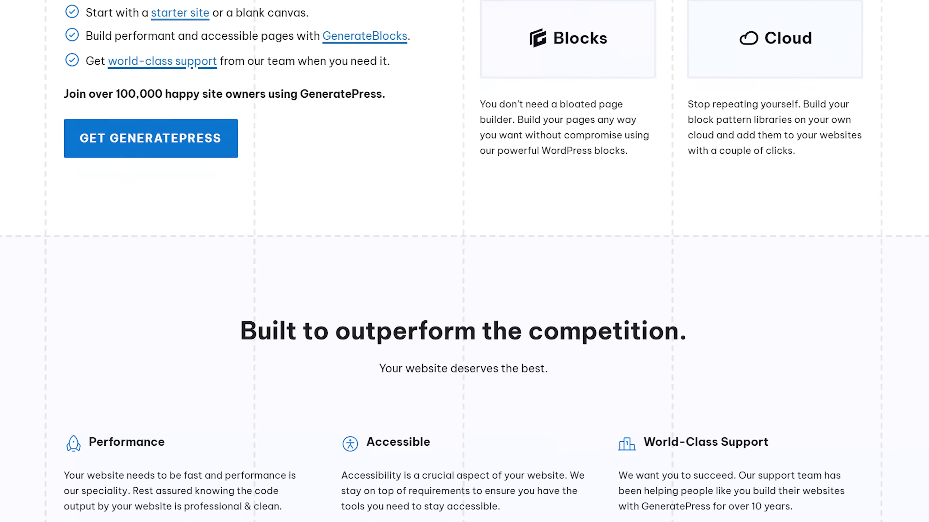
scroll(465, 261, down, 1)
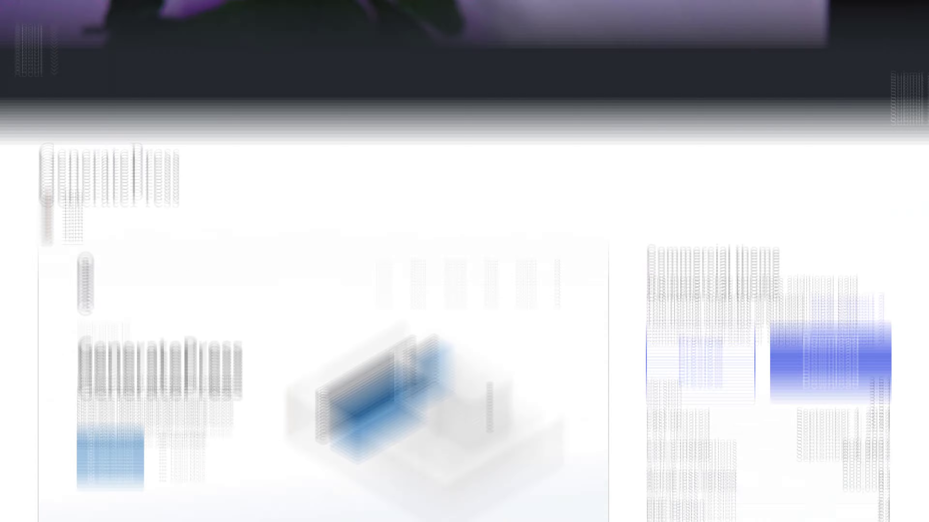
scroll(464, 261, down, 3)
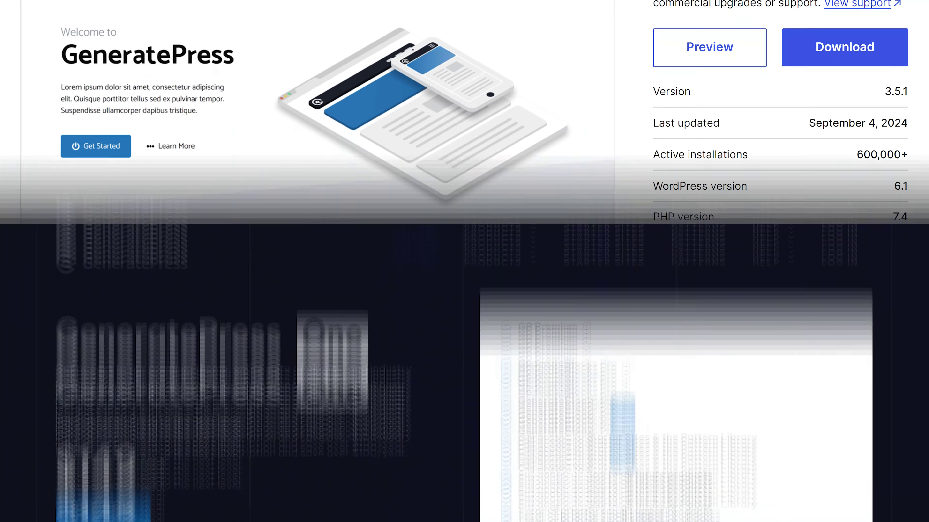
scroll(464, 261, down, 4)
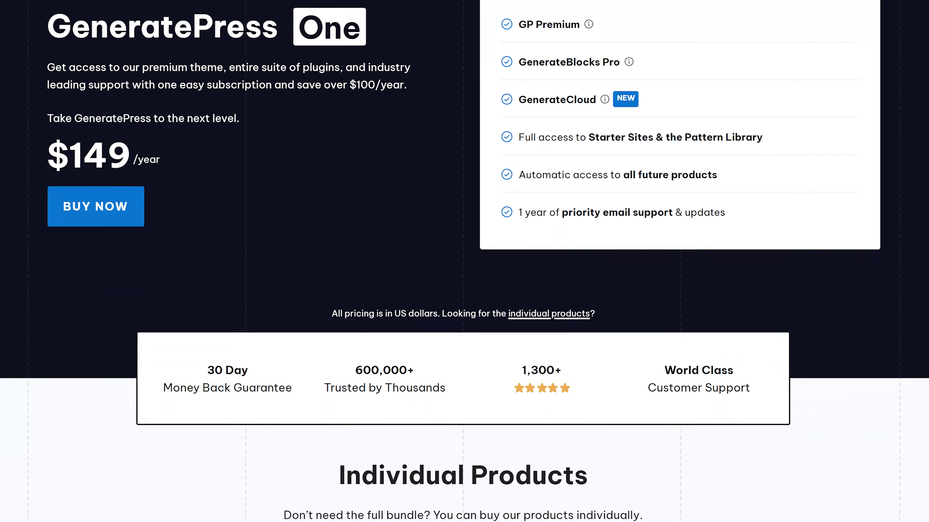
scroll(465, 261, down, 2)
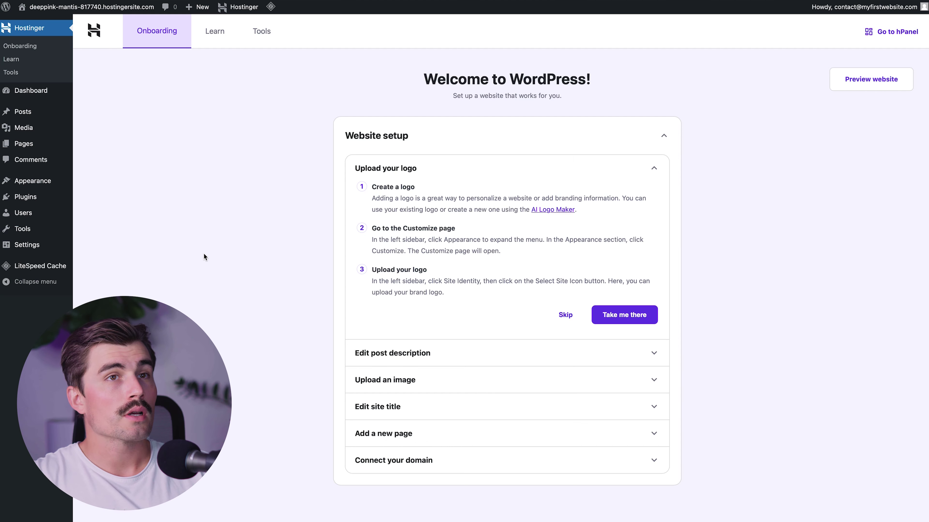
- From Appearance > Themes, go to Add New Theme and search for 'generatepress'
mouse_move(33, 181)
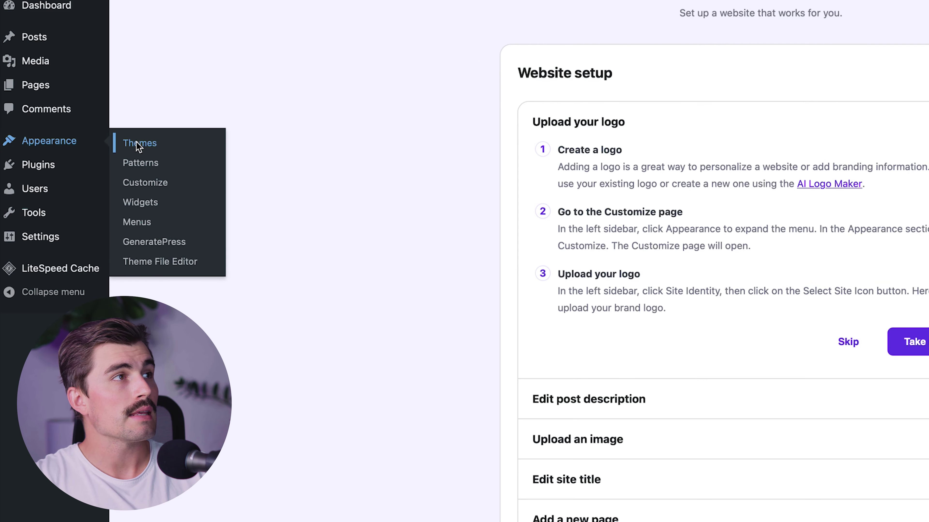
click(138, 145)
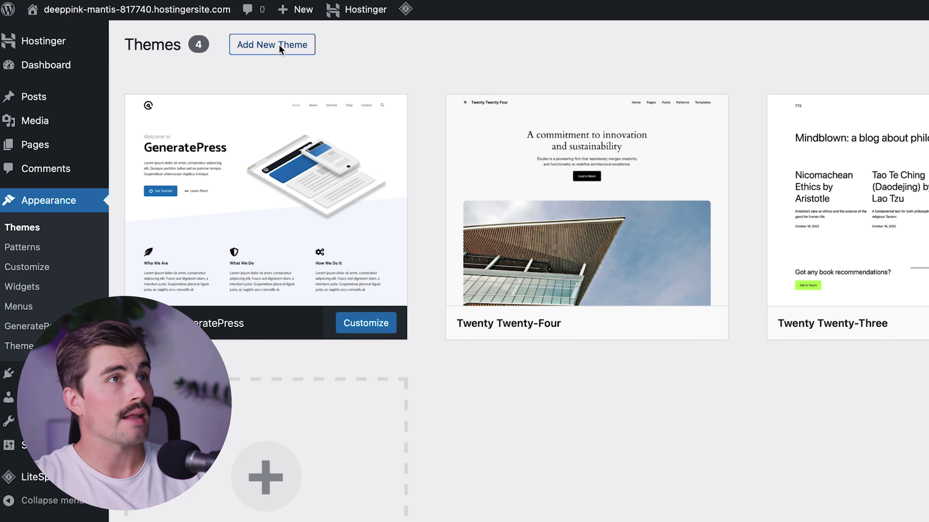
click(280, 49)
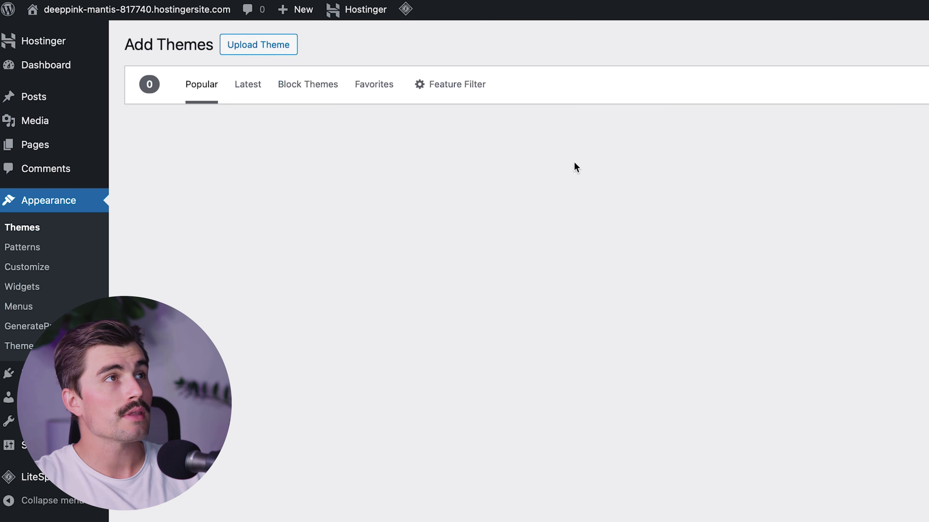
click(684, 108)
text(generatepress)
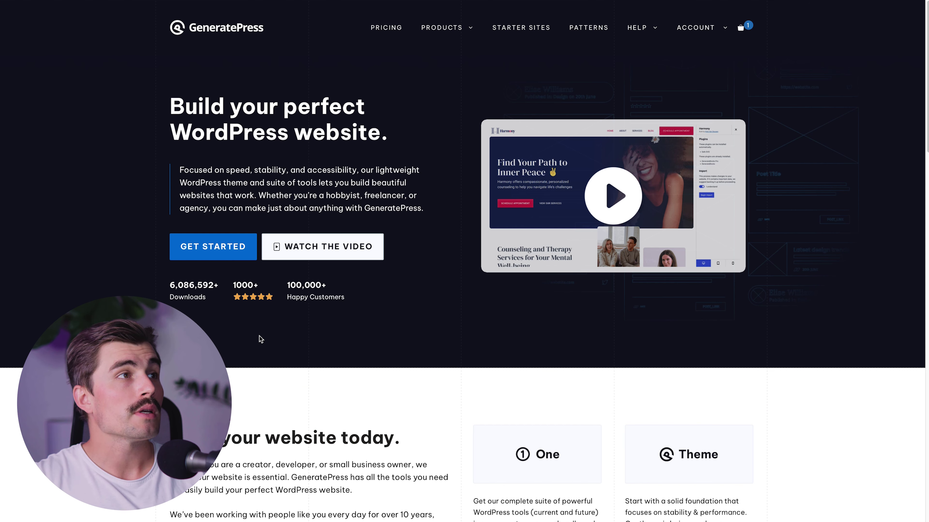
- Go to the GeneratePress Pricing page and scroll down to Individual Products
click(203, 248)
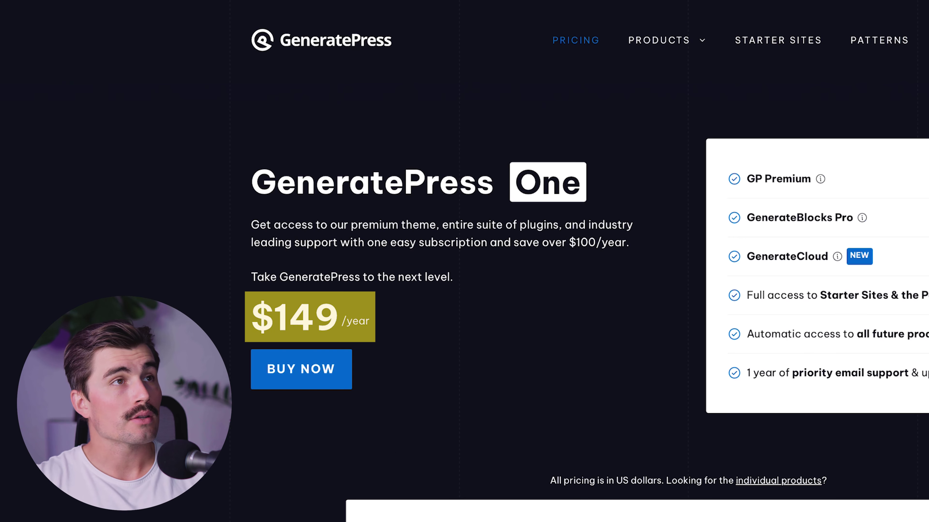
scroll(464, 261, down, 8)
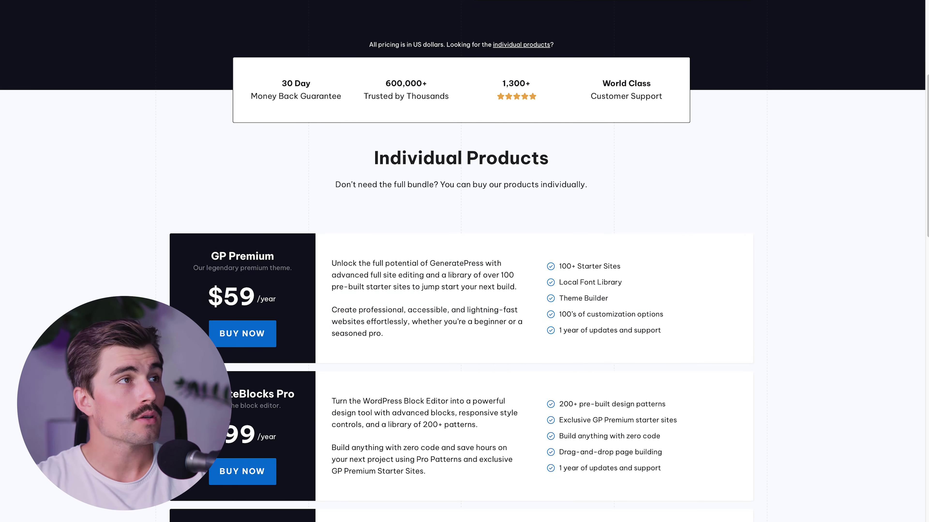
scroll(465, 261, down, 1)
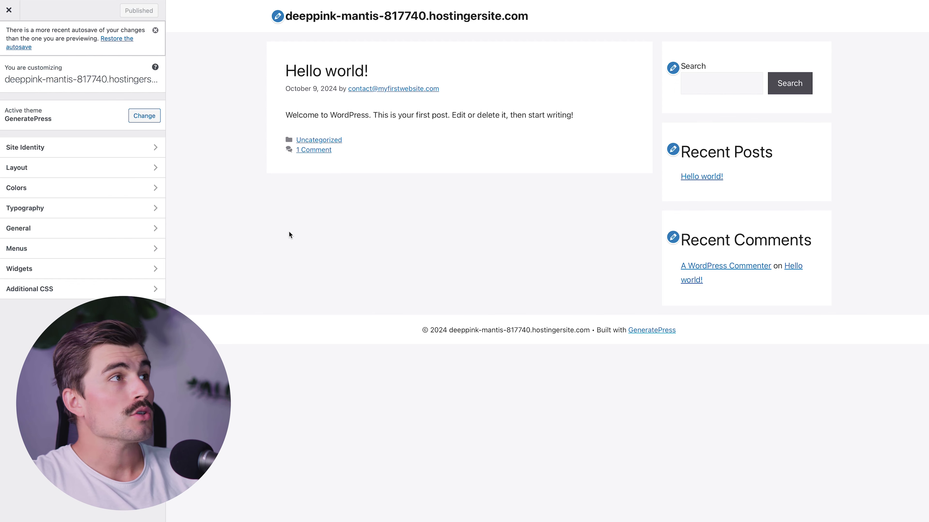
- Set the Layout > Container width to 1300 px
click(85, 255)
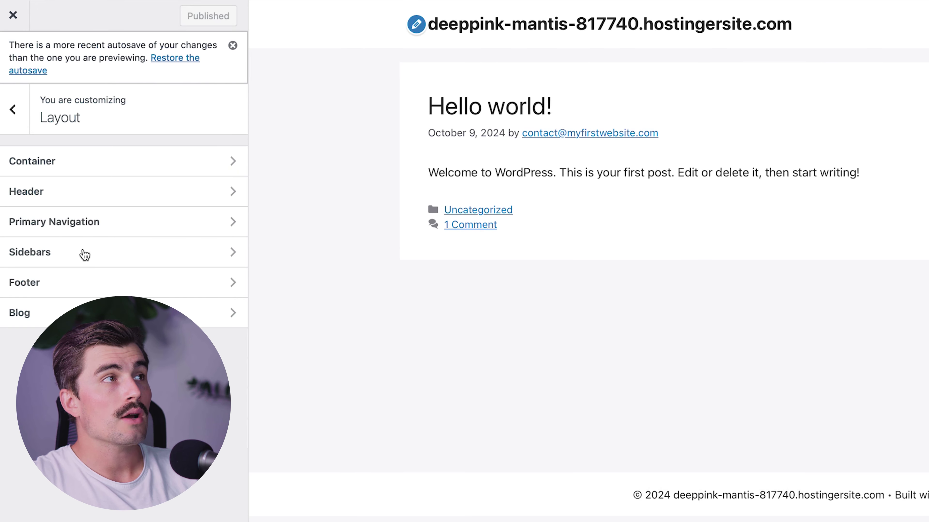
click(87, 162)
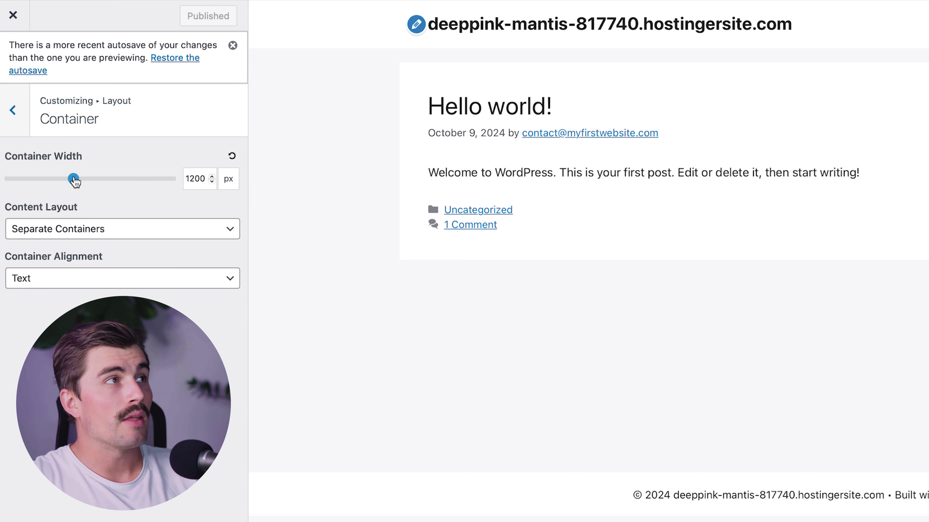
mouse_move(73, 180)
mouse_down()
mouse_move(114, 182)
mouse_move(2, 179)
mouse_move(170, 189)
mouse_move(87, 184)
mouse_up()
drag(91, 183, 86, 182)
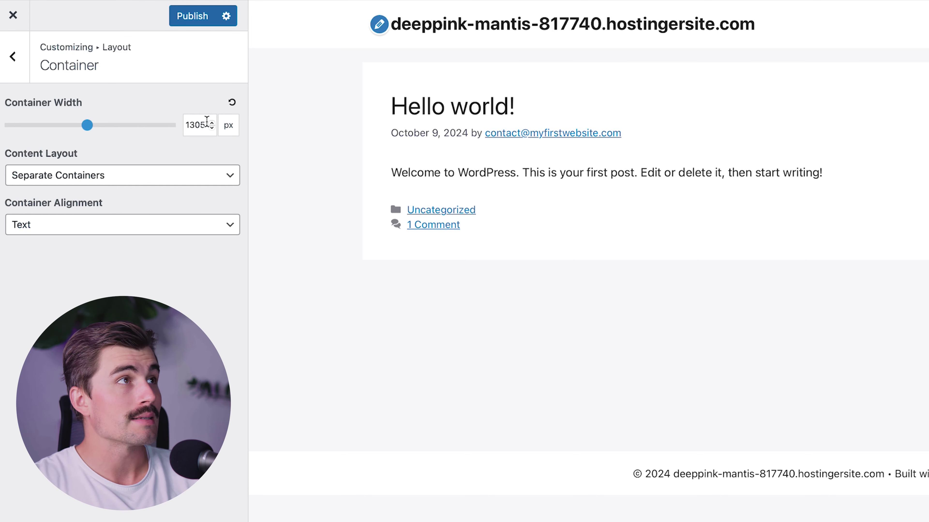
double_click(196, 125)
text(1300)
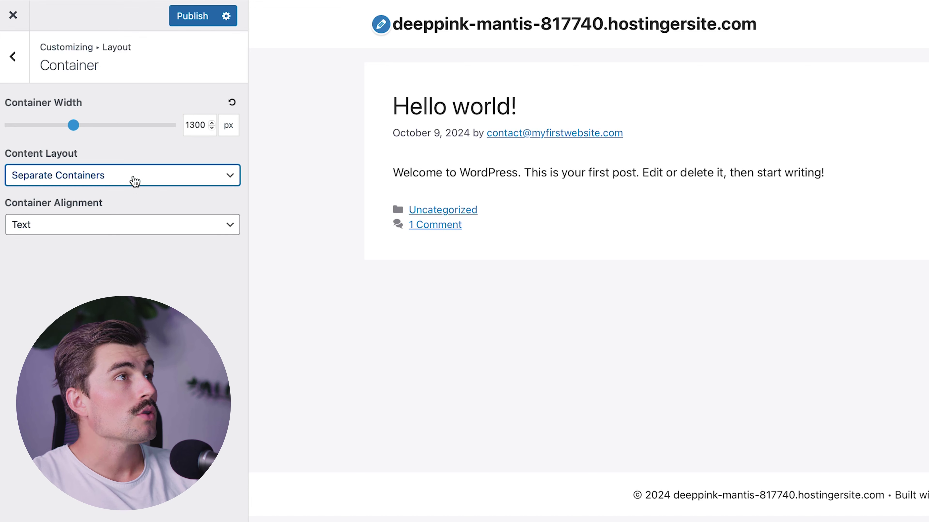
- Try One Container for the content layout, then revert to Separate Containers
click(133, 176)
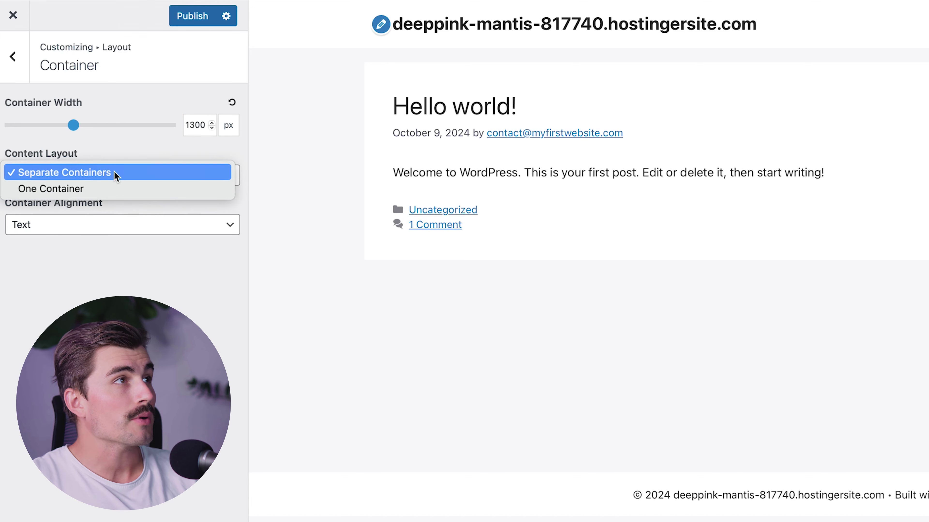
click(115, 188)
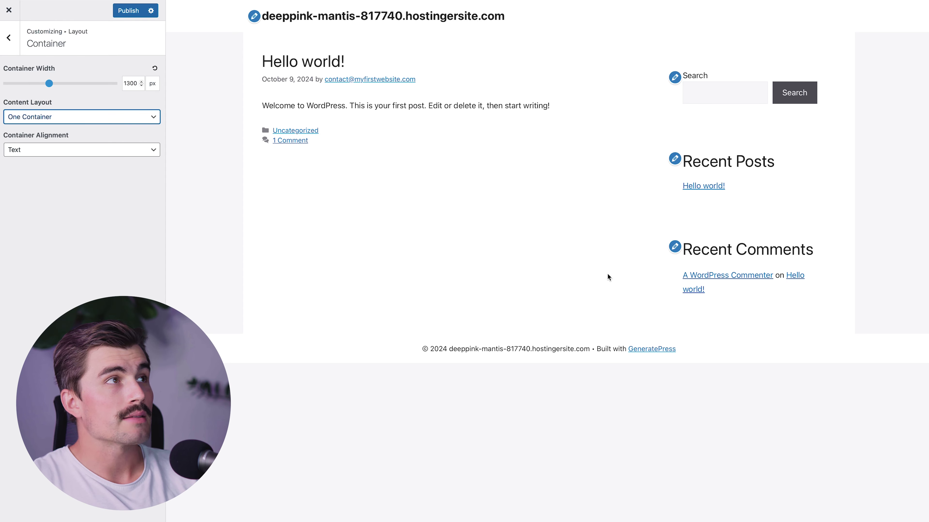
click(90, 115)
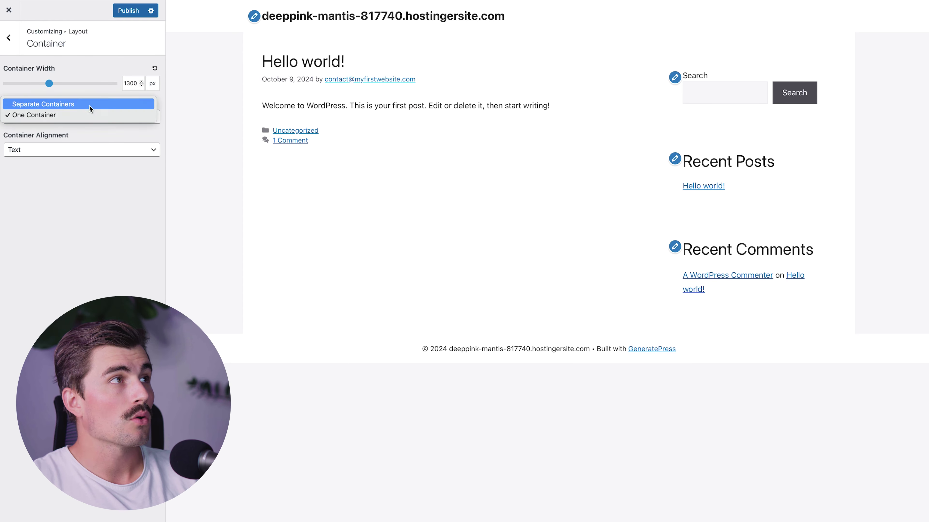
click(90, 100)
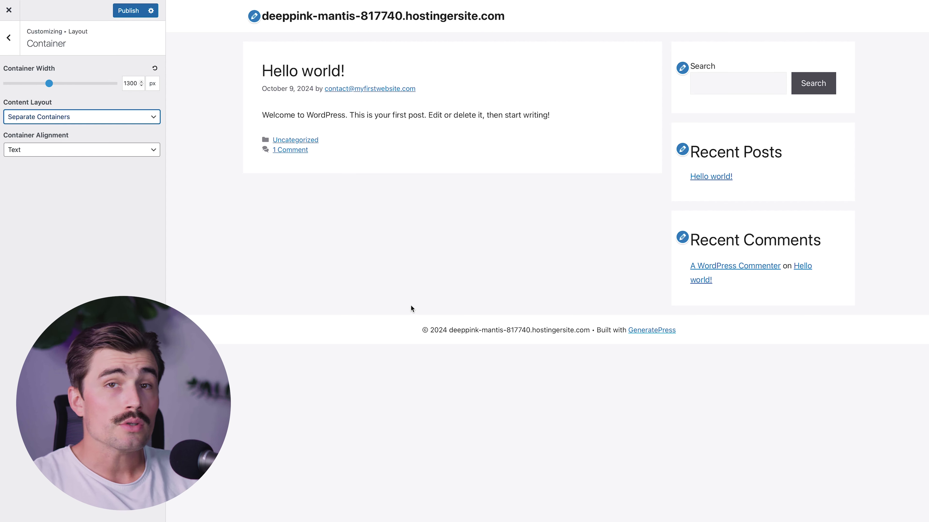
key(Tab)
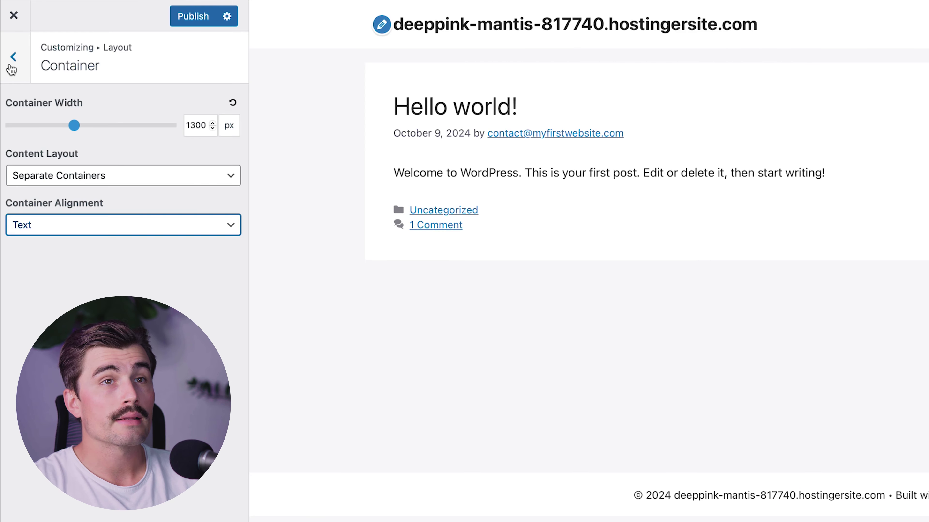
click(13, 57)
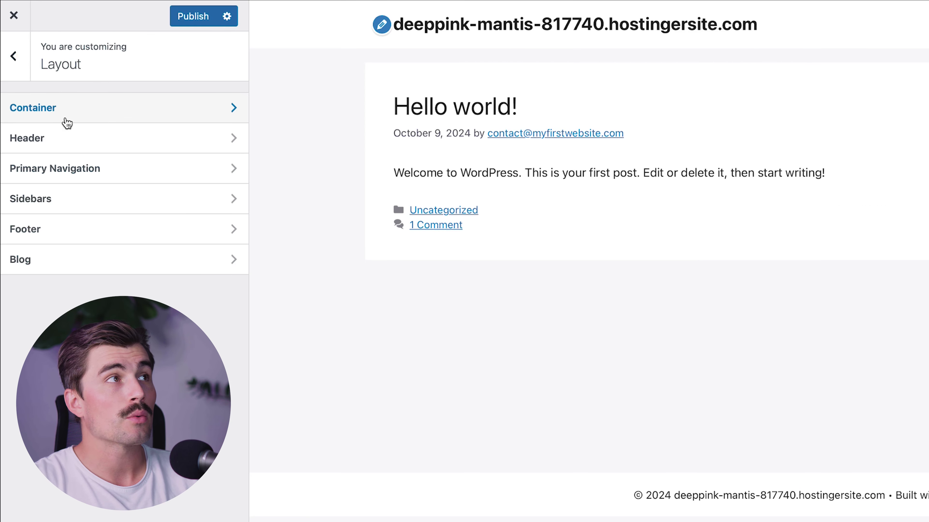
- Set the site-wide and blog sidebar layouts to Content (no sidebars) and publish
click(71, 199)
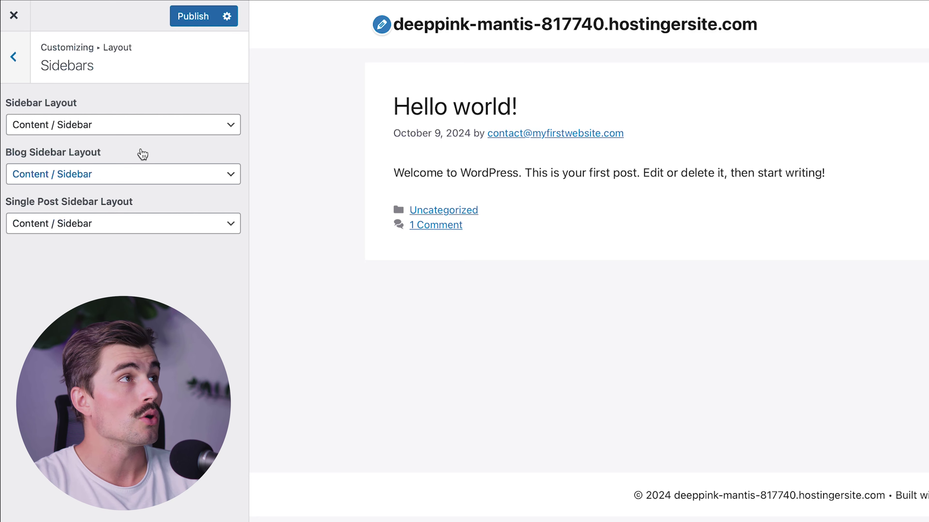
click(125, 124)
click(122, 137)
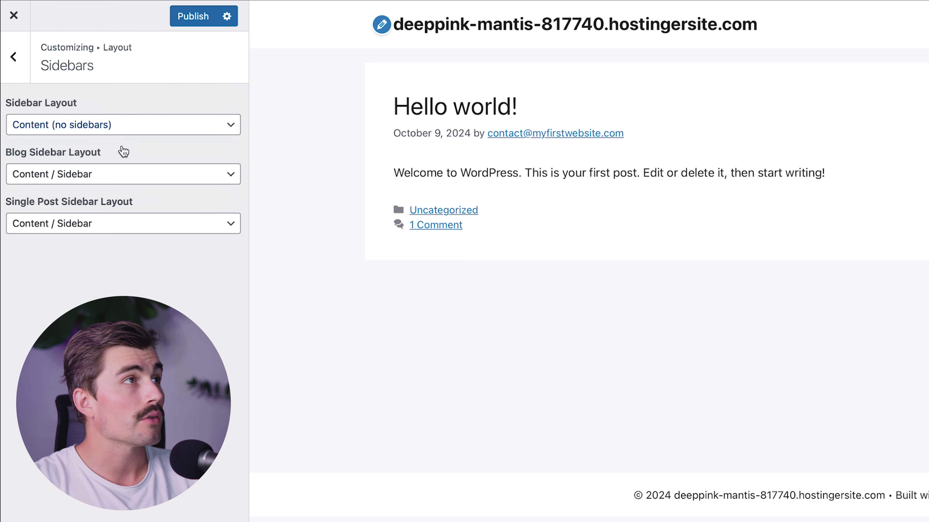
click(123, 173)
click(123, 188)
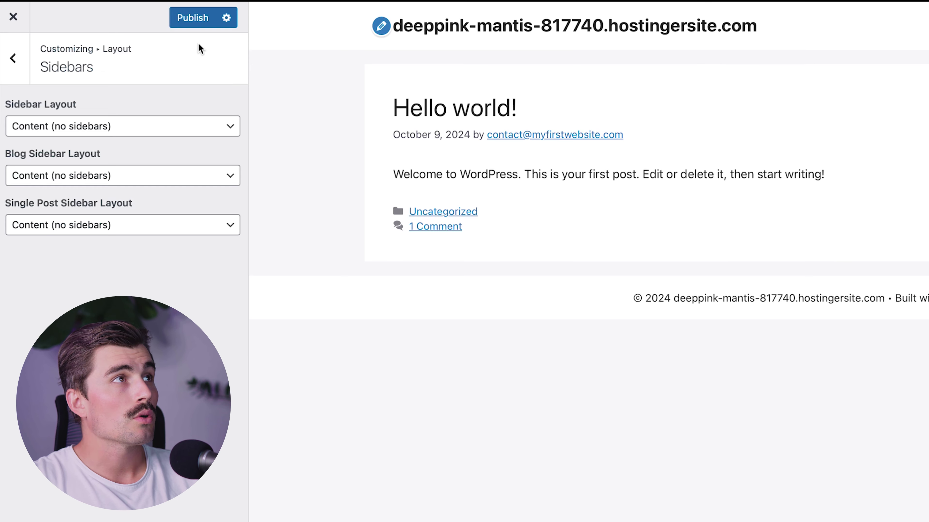
click(193, 18)
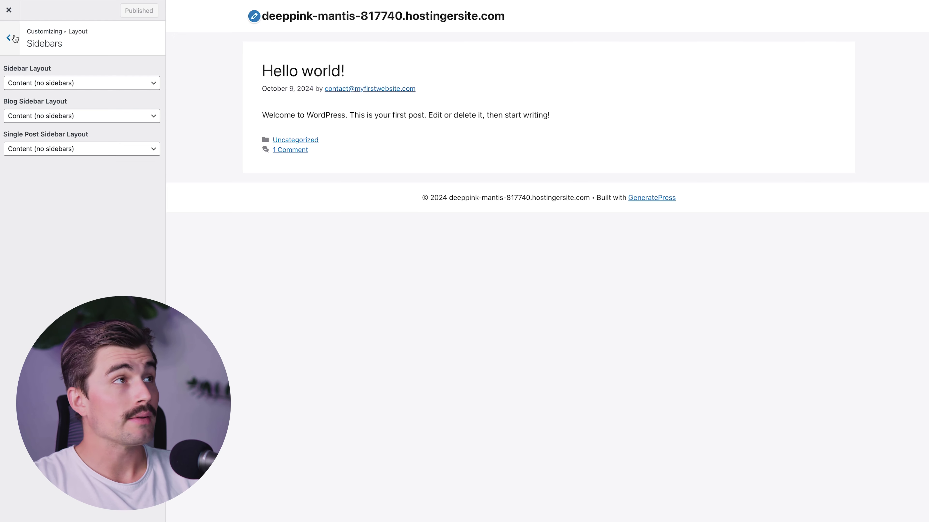
click(15, 38)
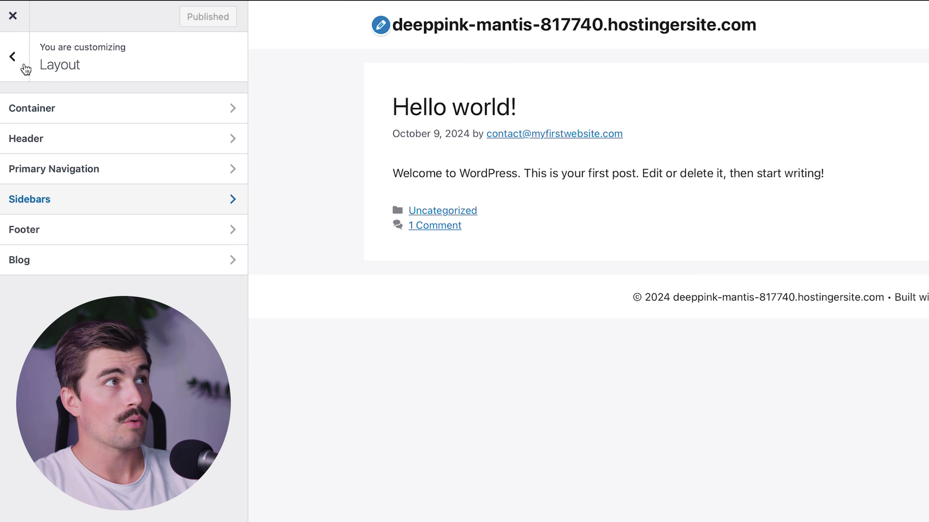
click(25, 65)
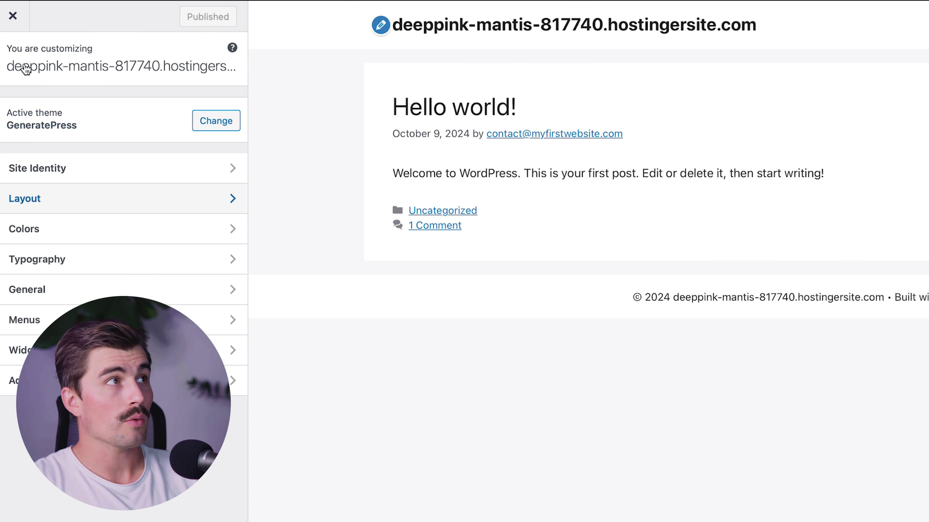
- Upload the EH fitness image from Pictures as the site logo in Site Identity
click(66, 169)
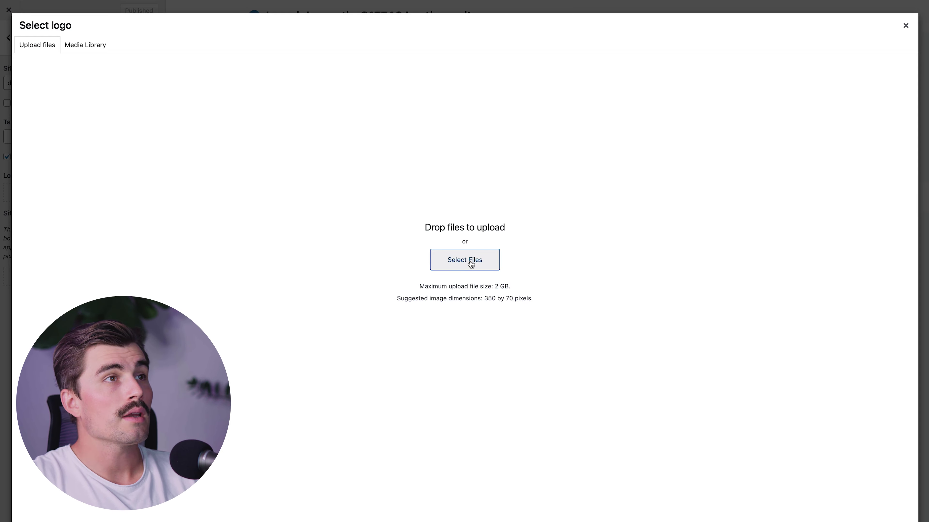
click(475, 263)
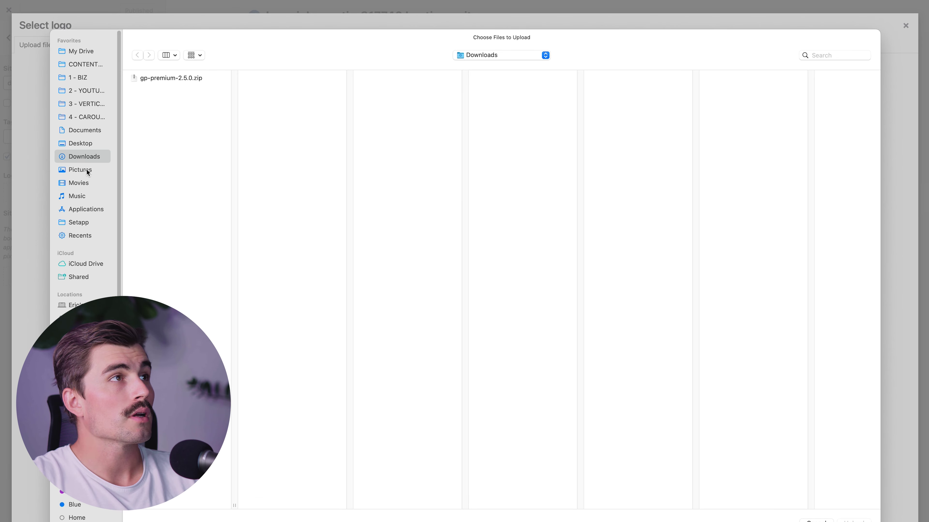
click(79, 167)
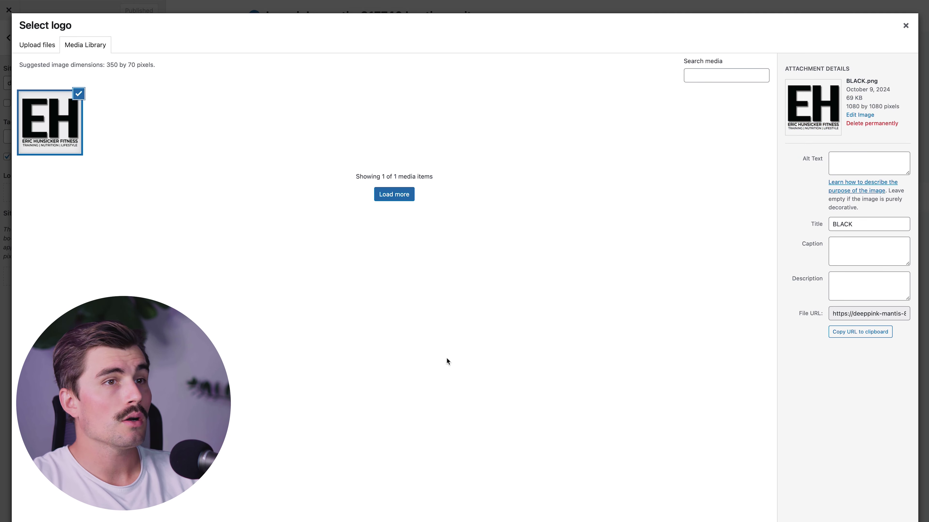
click(617, 508)
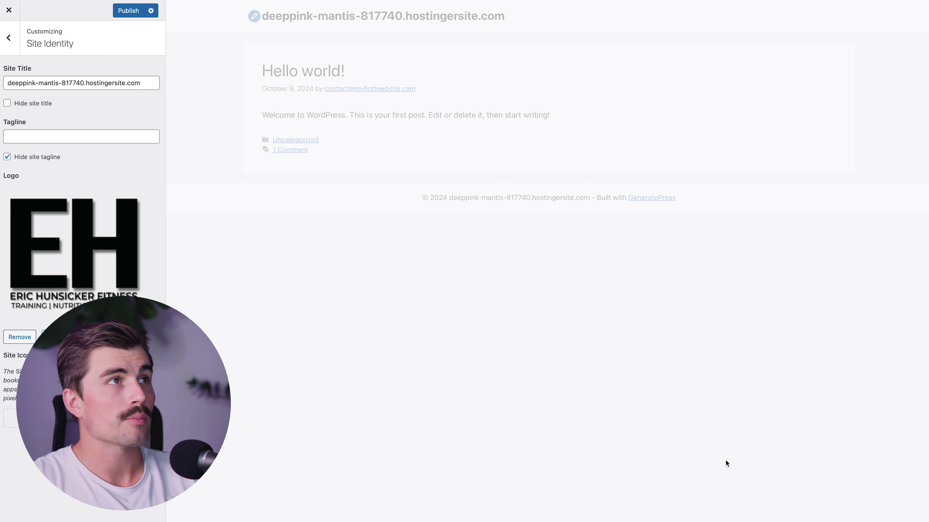
- Drag the Logo Width slider down to 70 px
scroll(547, 394, up, 1)
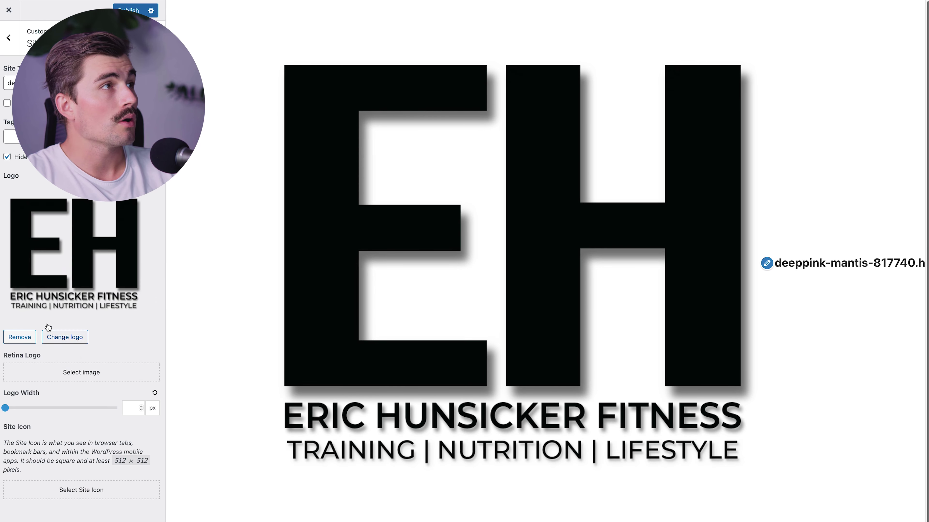
click(46, 408)
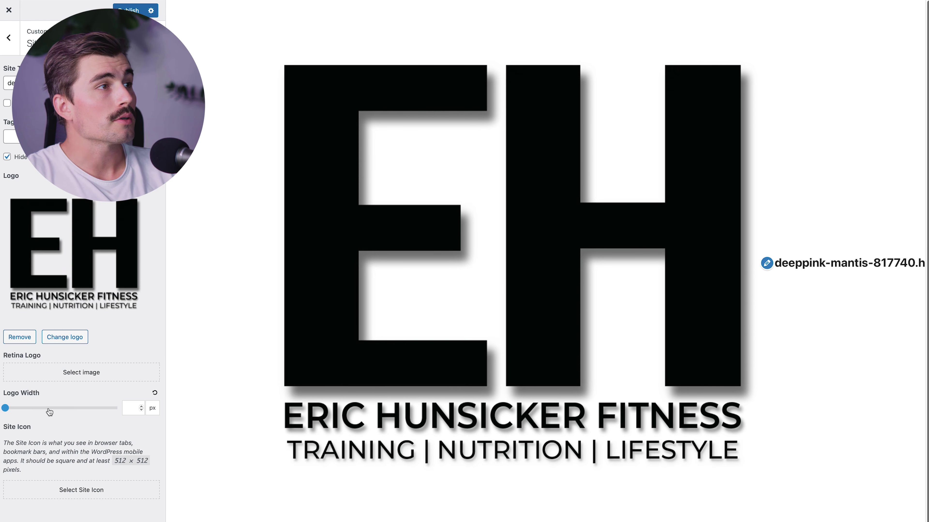
drag(47, 412, 10, 415)
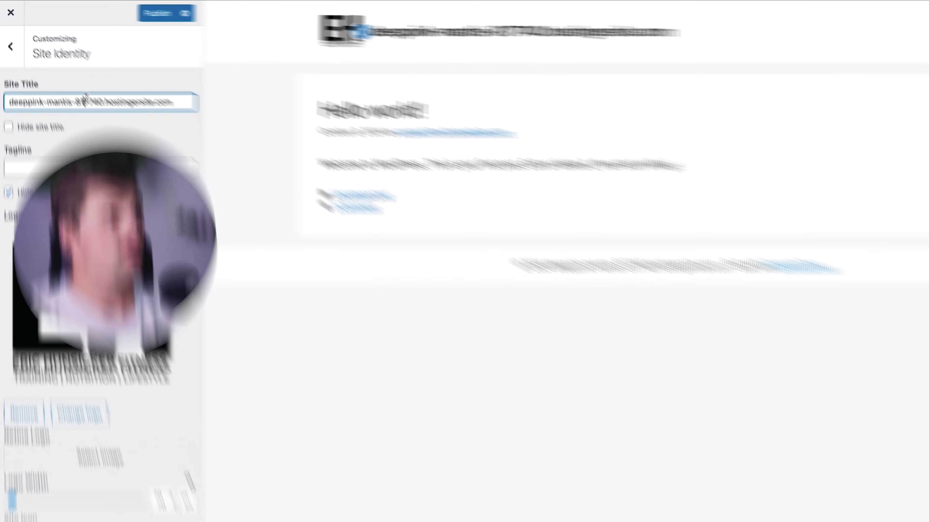
- Set the site title to 'MyFirstWebsite', show the tagline 'This is a tagline', and publish
triple_click(70, 80)
text(MyFirstWebsite)
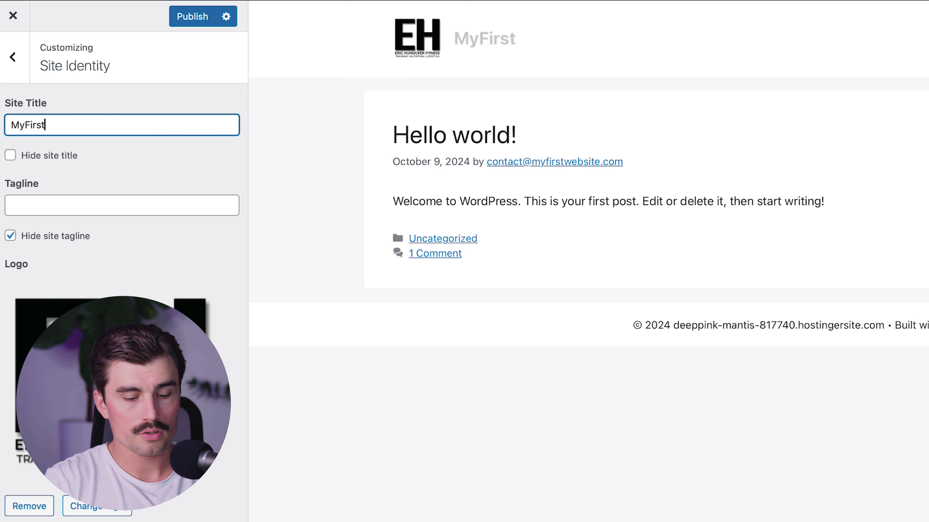
click(189, 203)
text(This is a tagline)
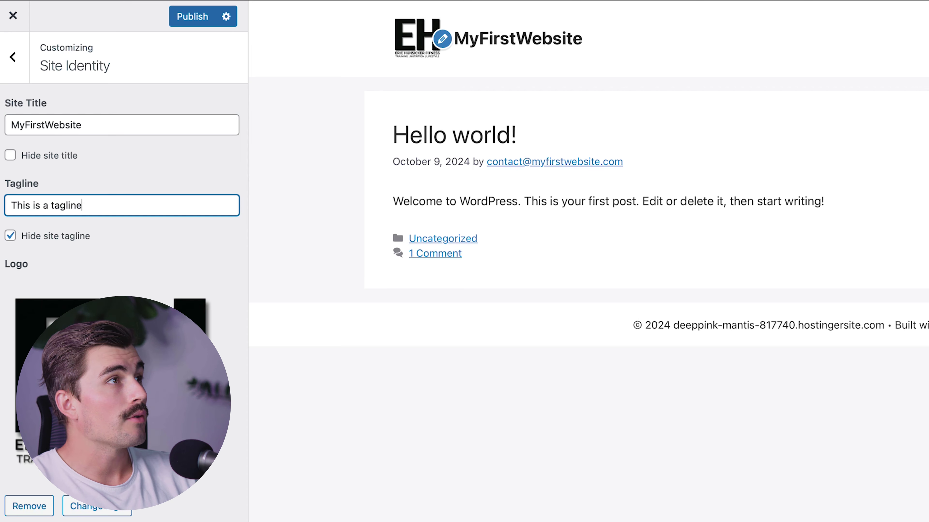
click(13, 237)
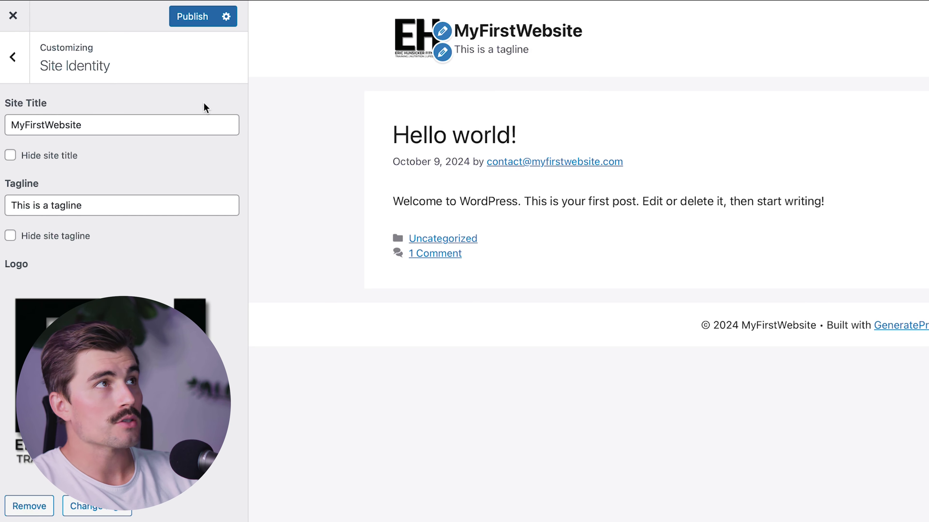
click(195, 17)
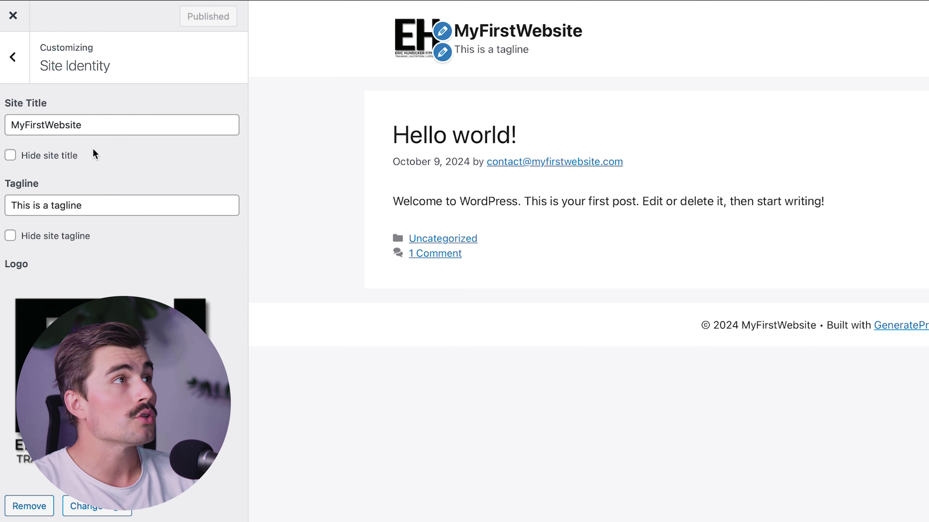
click(24, 73)
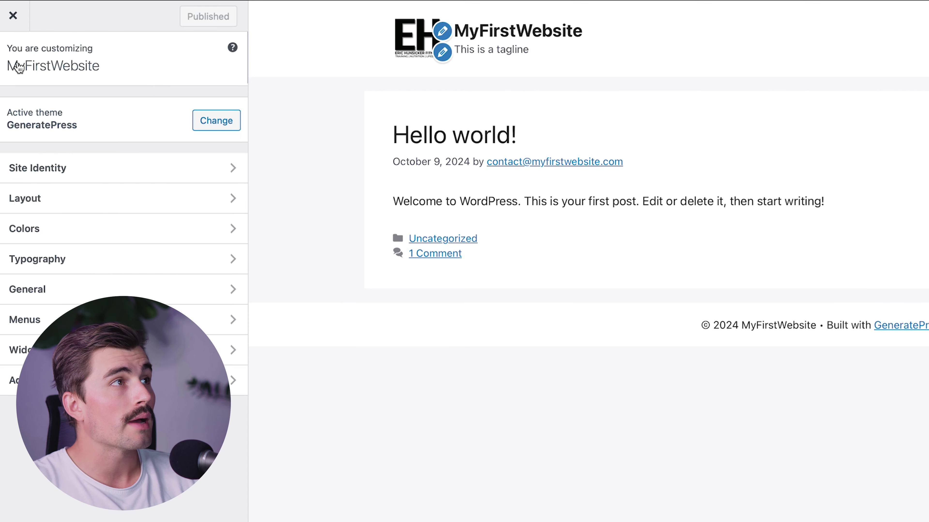
click(91, 205)
click(85, 142)
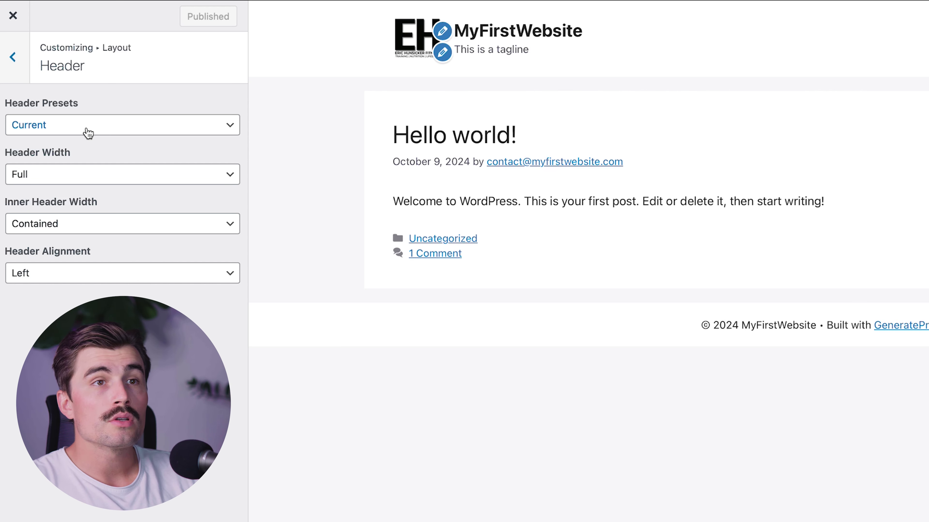
click(87, 132)
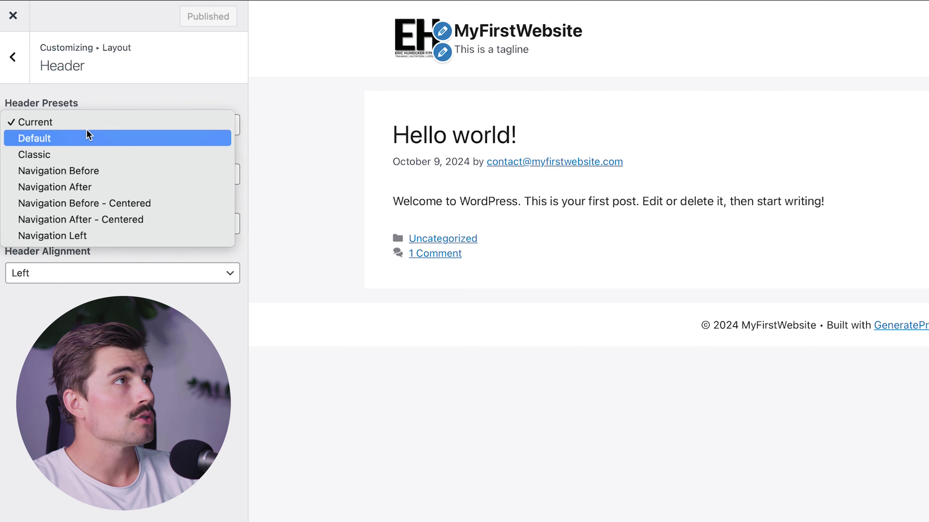
click(89, 119)
click(90, 117)
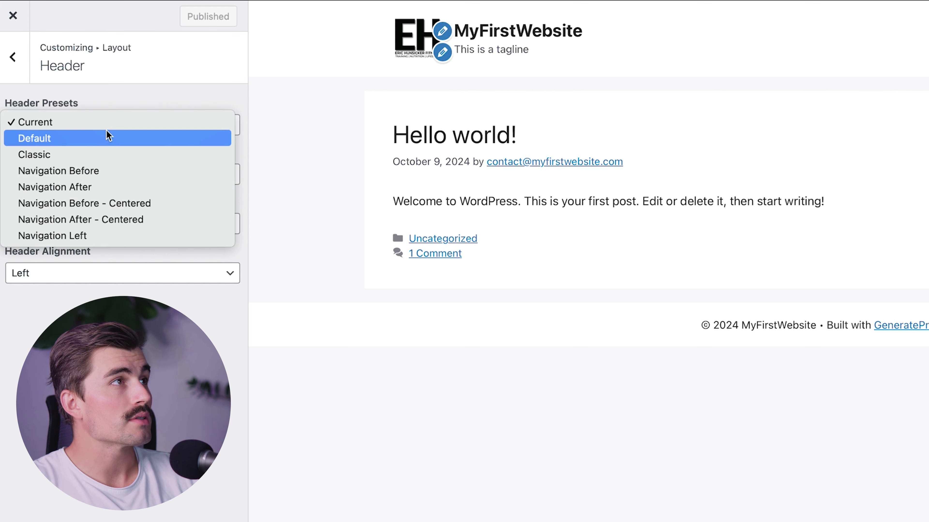
click(104, 138)
click(103, 136)
click(112, 139)
click(112, 133)
click(119, 140)
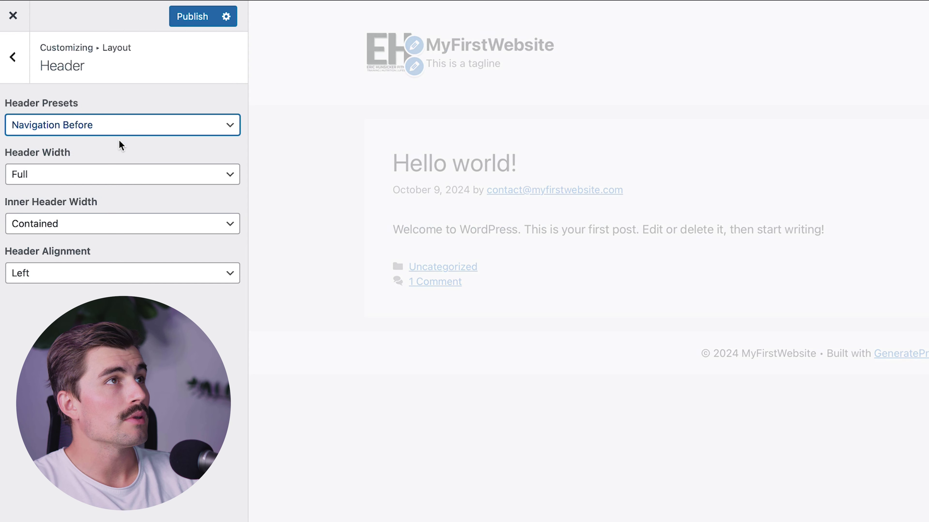
click(118, 131)
key(Escape)
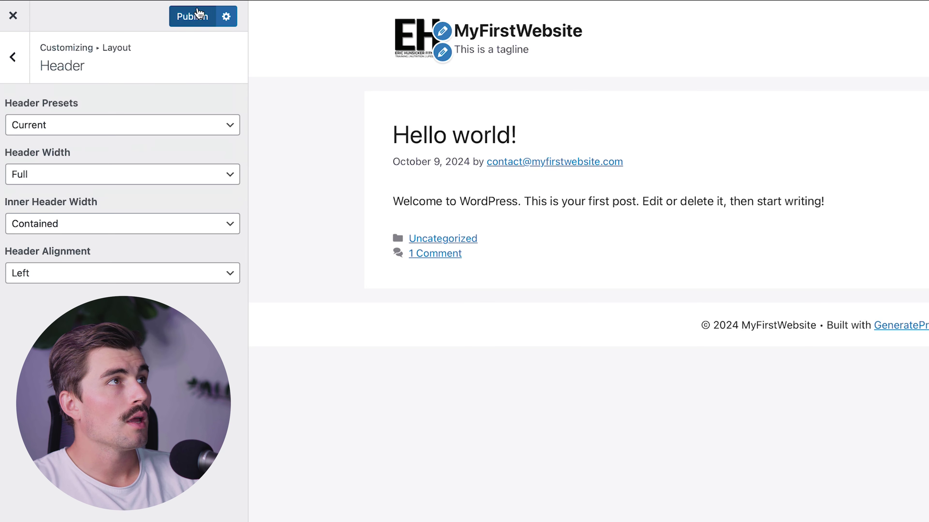
click(190, 16)
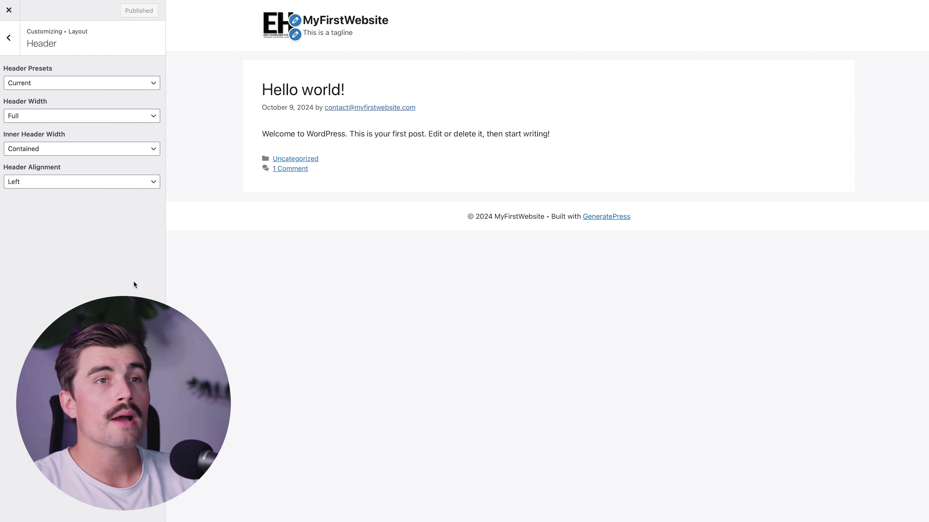
key(Escape)
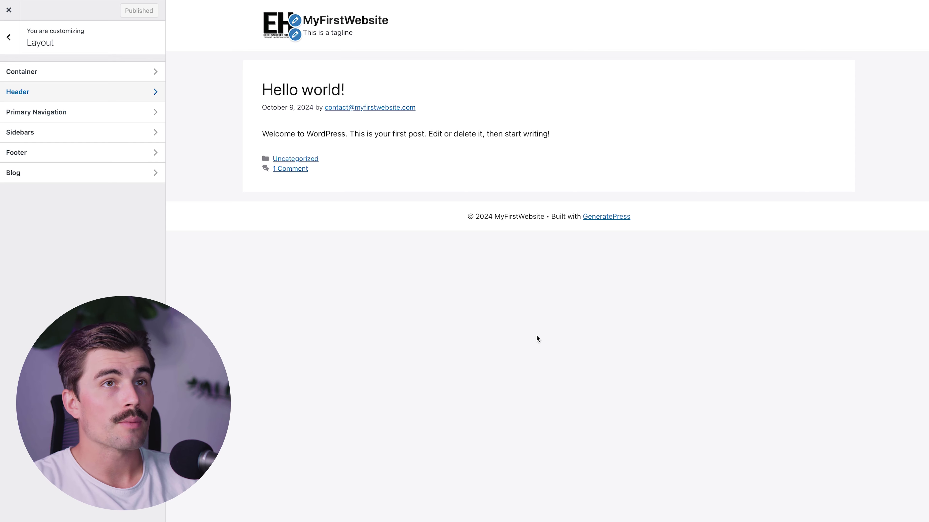
click(16, 43)
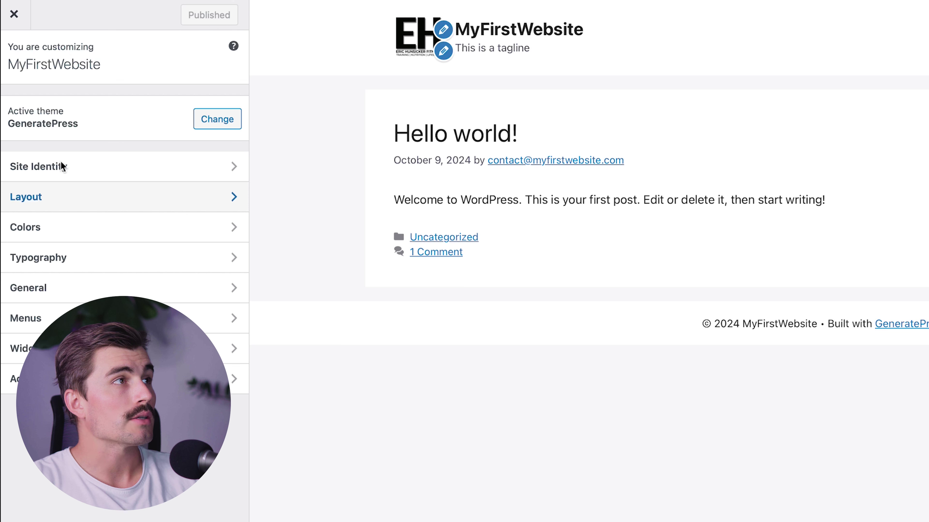
- In Colors, change the first global colour to near-black (#070707)
click(70, 229)
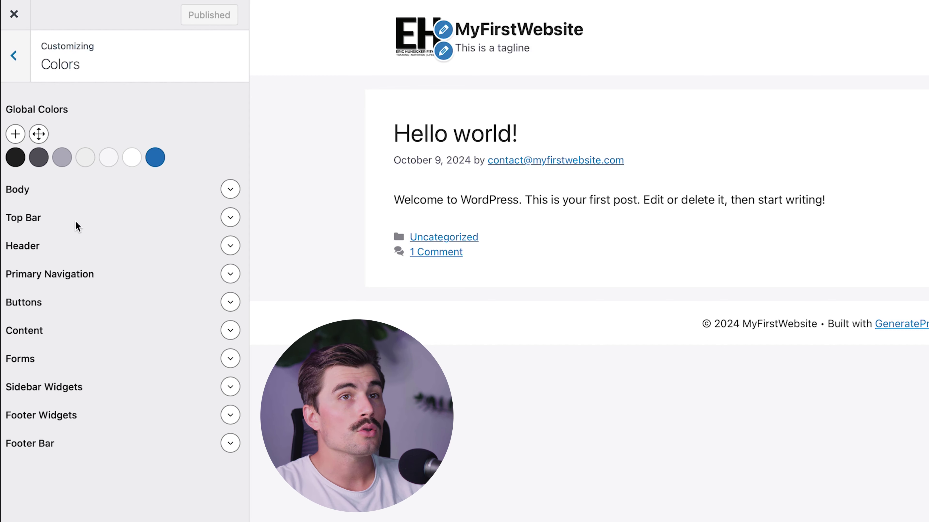
mouse_move(18, 162)
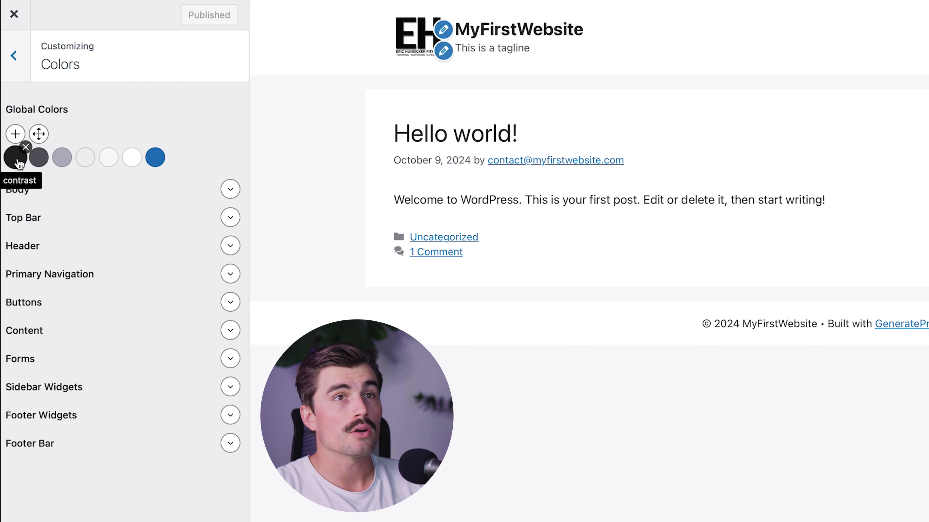
click(15, 158)
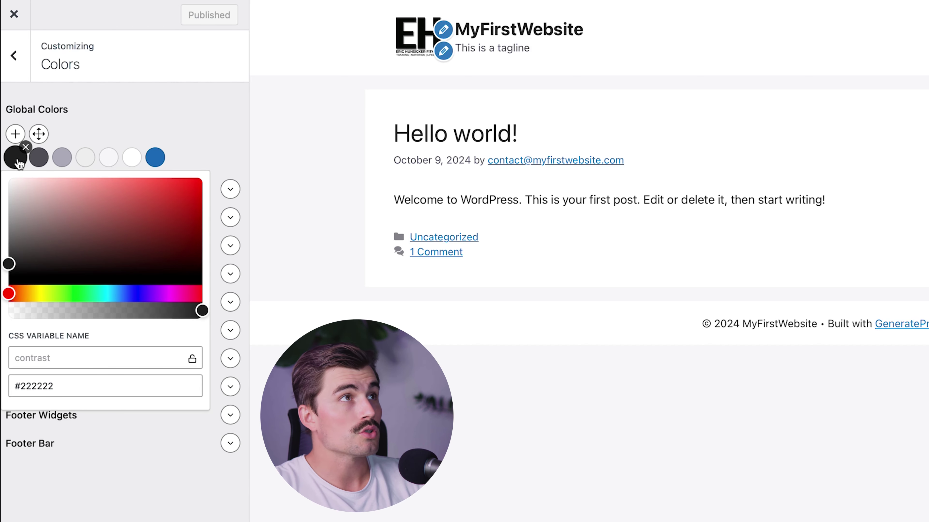
key(Escape)
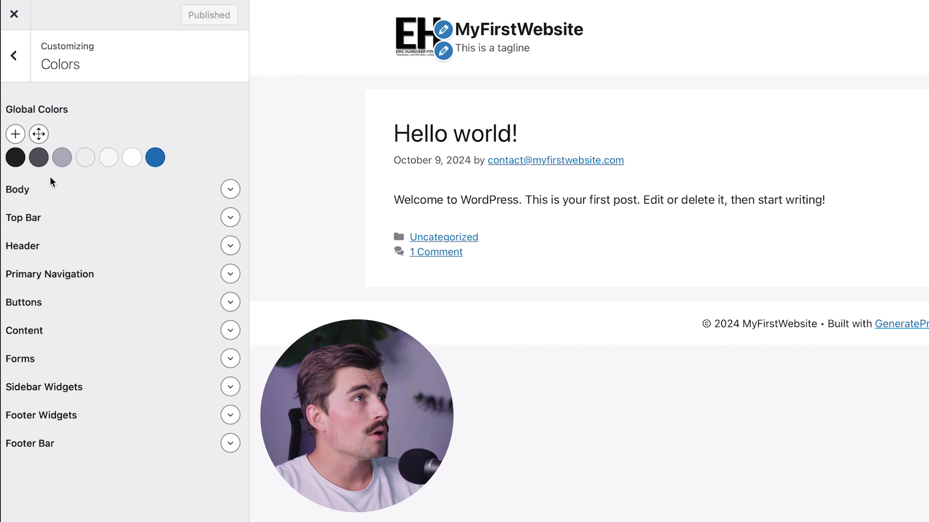
click(15, 157)
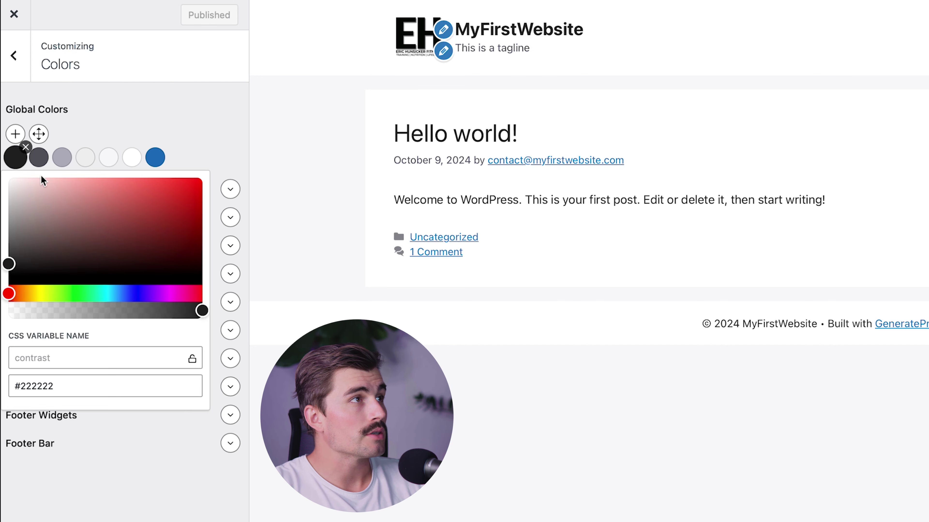
click(83, 291)
click(201, 188)
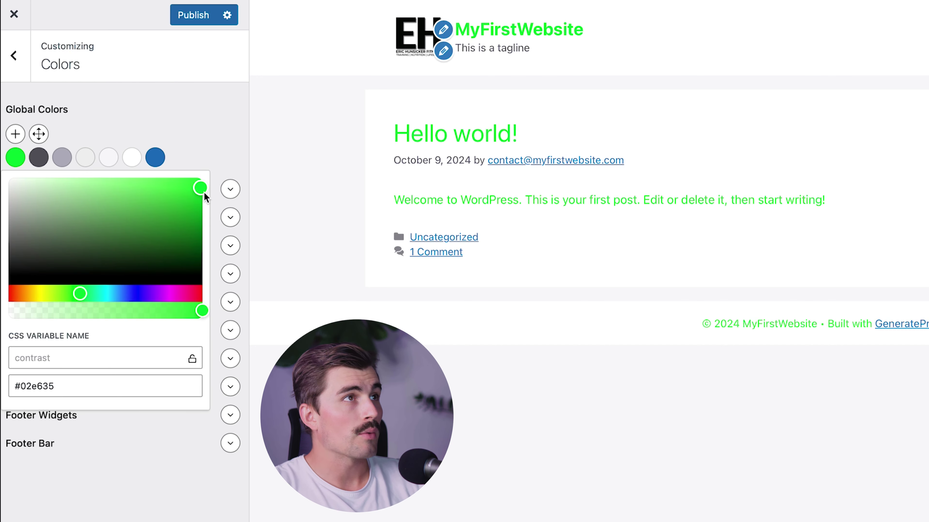
drag(43, 274, 9, 280)
click(107, 470)
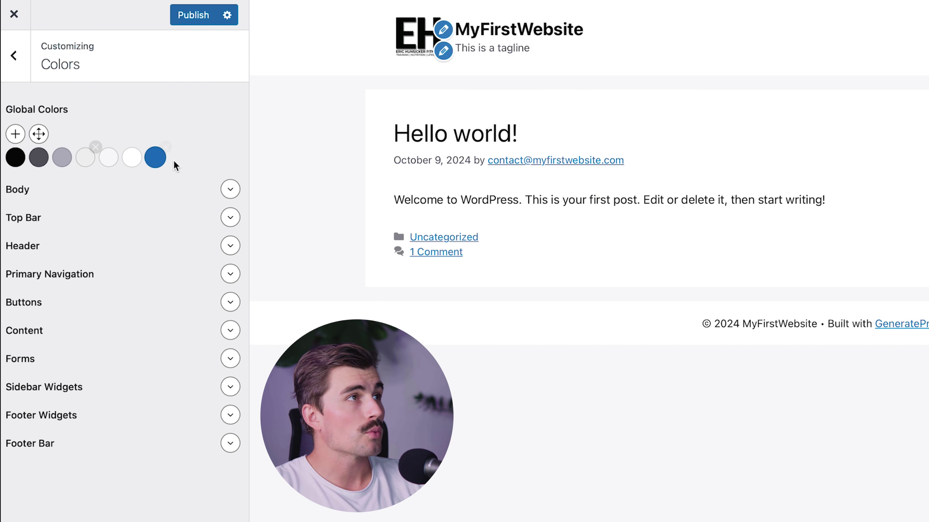
- Check the Body and Buttons colour settings, then return to the main customizer sections
click(230, 189)
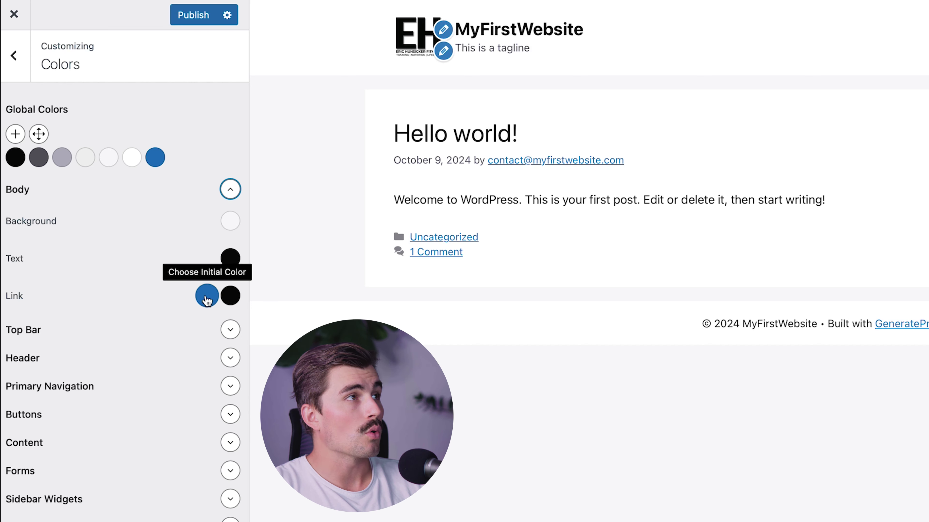
click(230, 190)
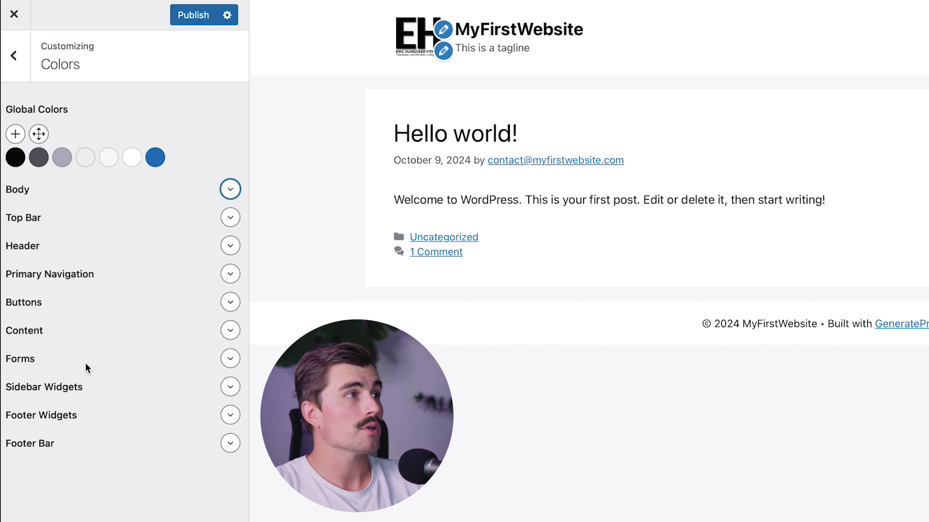
click(231, 303)
click(234, 306)
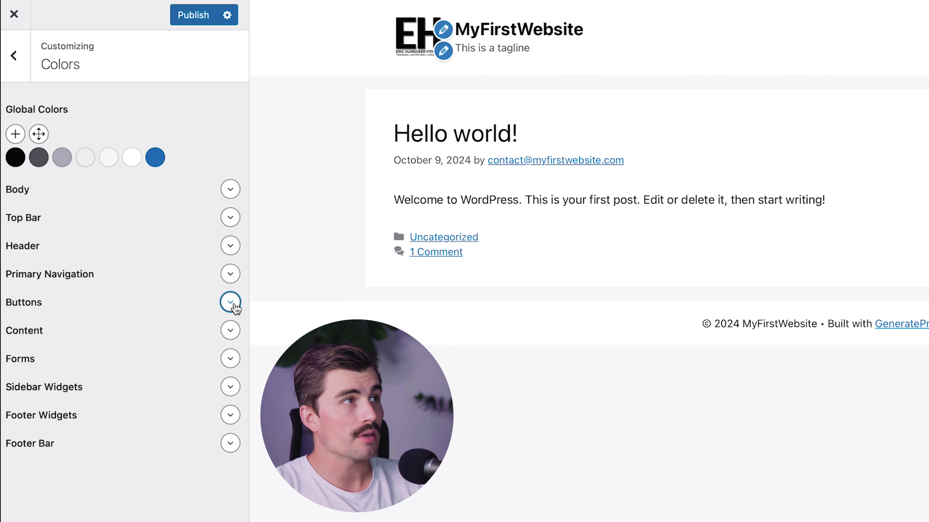
click(231, 303)
click(231, 303)
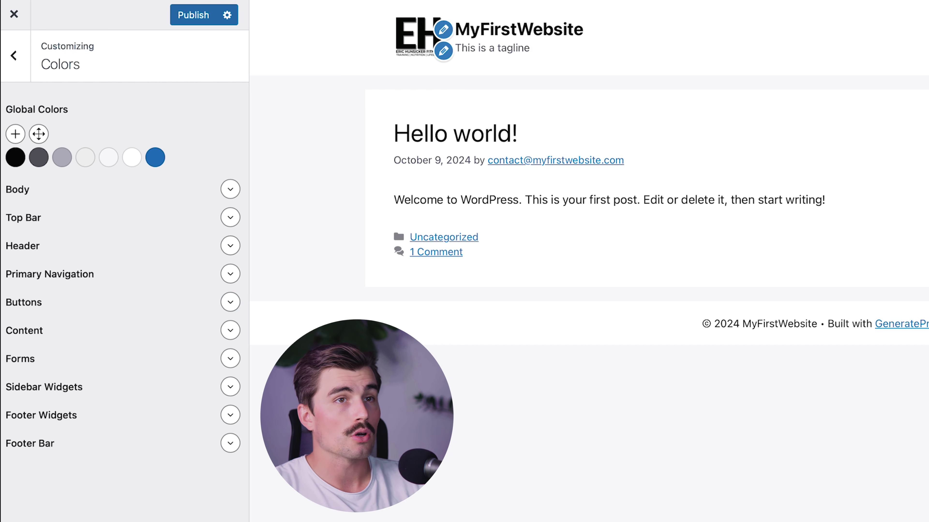
click(14, 66)
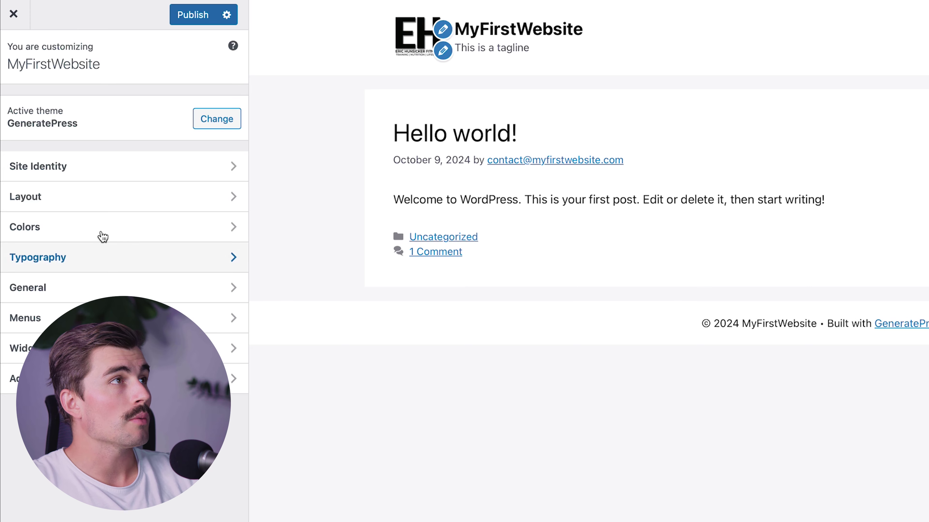
click(80, 263)
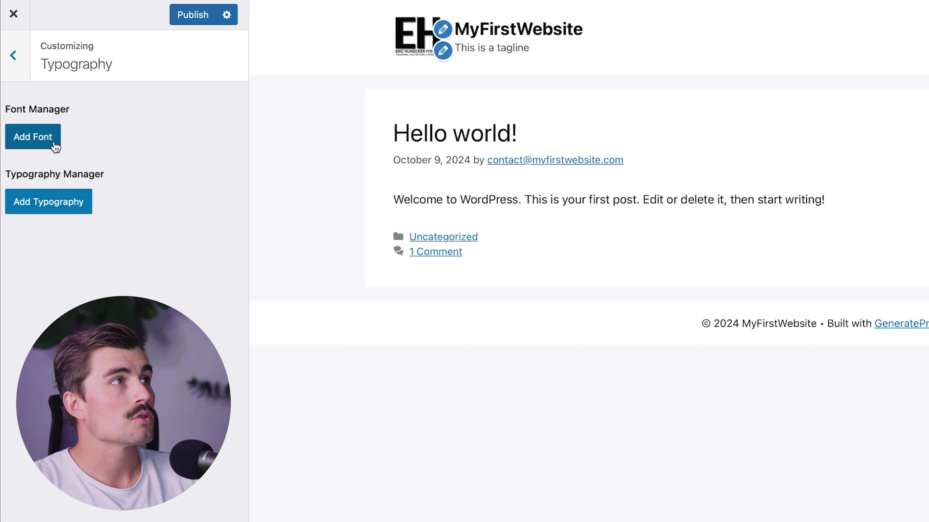
- Add a new Font Manager entry and choose Helvetica from the font list
click(45, 139)
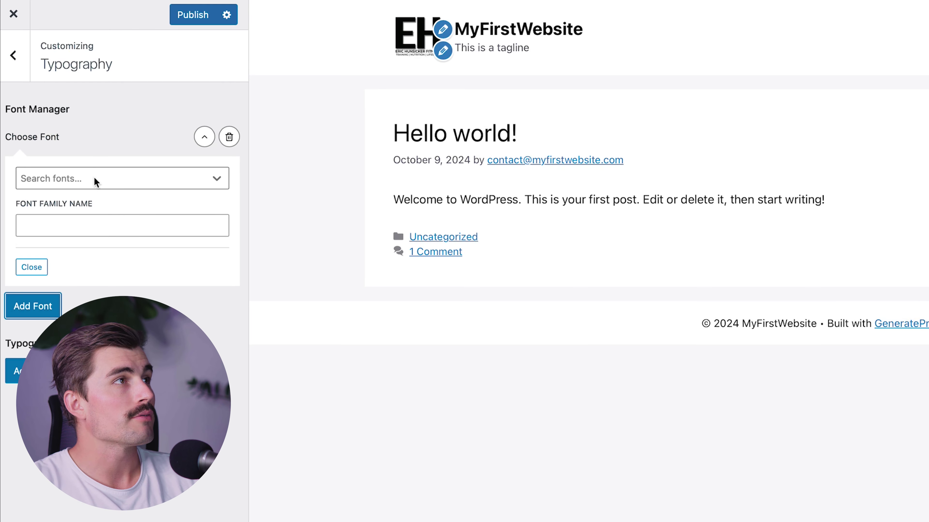
click(109, 172)
scroll(150, 275, down, 5)
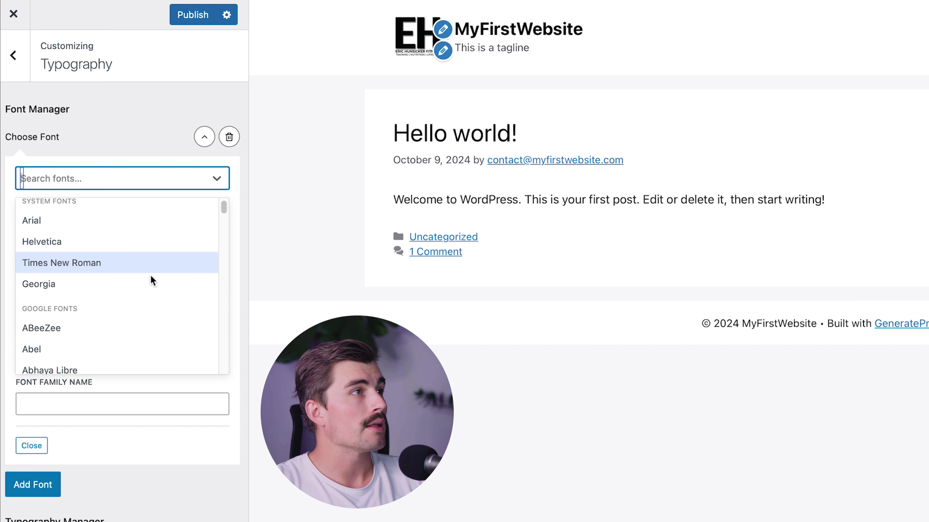
scroll(151, 276, down, 15)
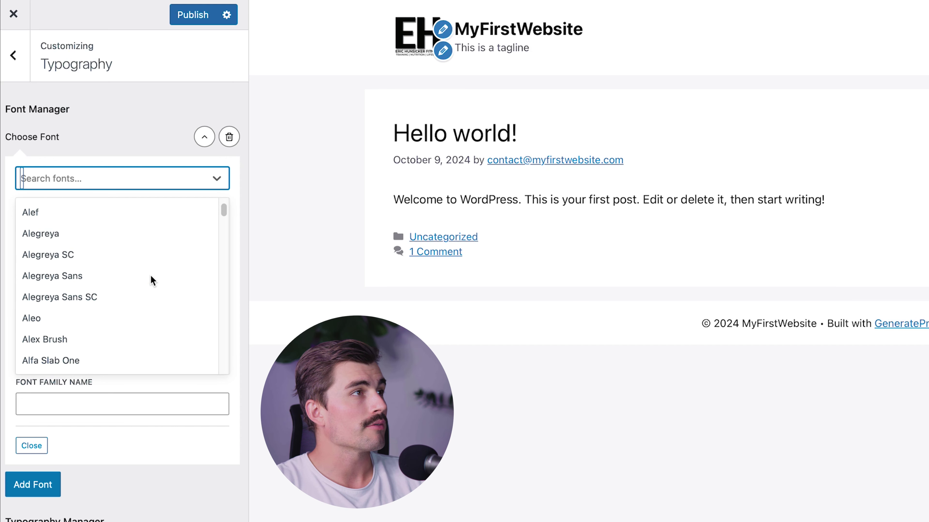
scroll(151, 287, down, 5)
scroll(148, 281, up, 20)
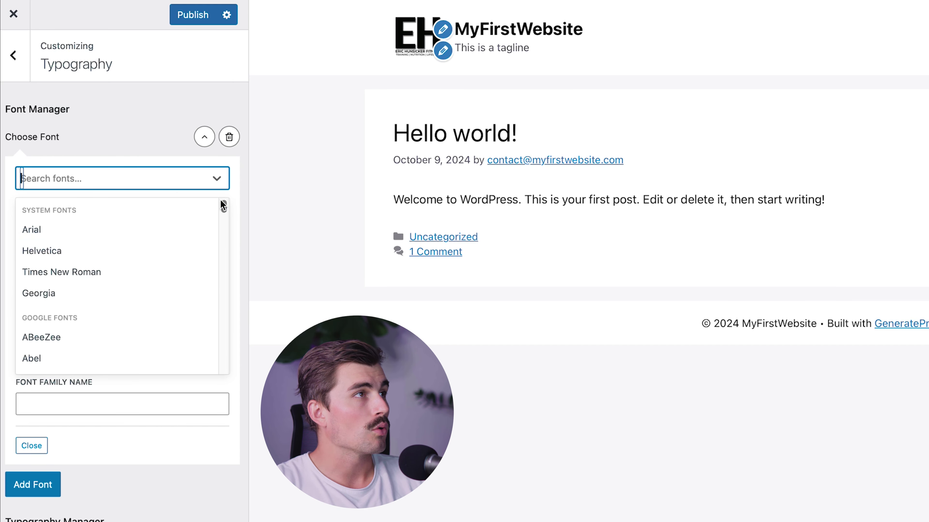
click(79, 253)
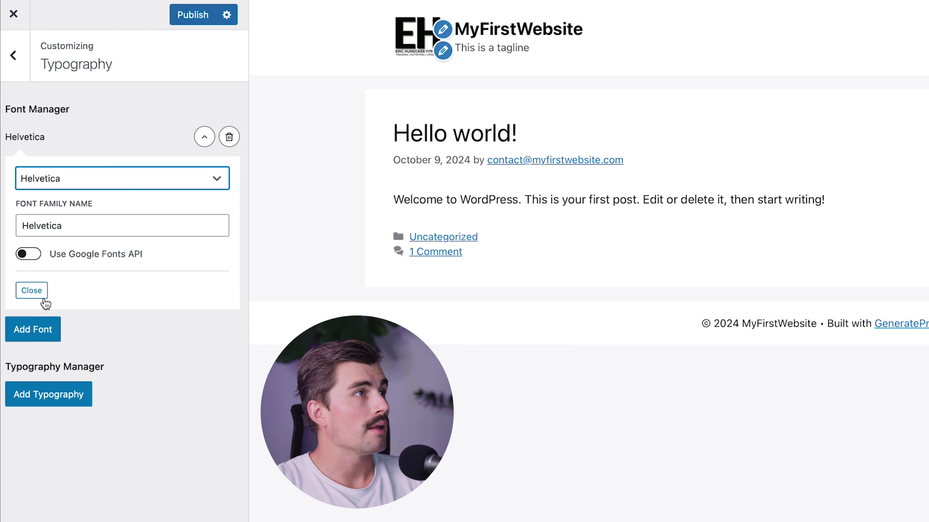
click(45, 331)
click(48, 371)
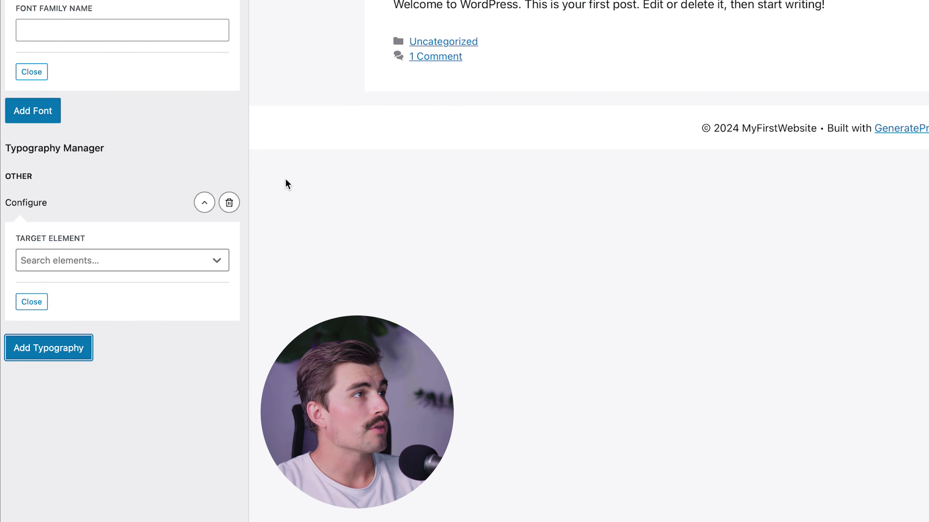
- Set the new typography rule's target element to Site Title
click(126, 259)
scroll(150, 327, down, 1)
scroll(150, 329, down, 10)
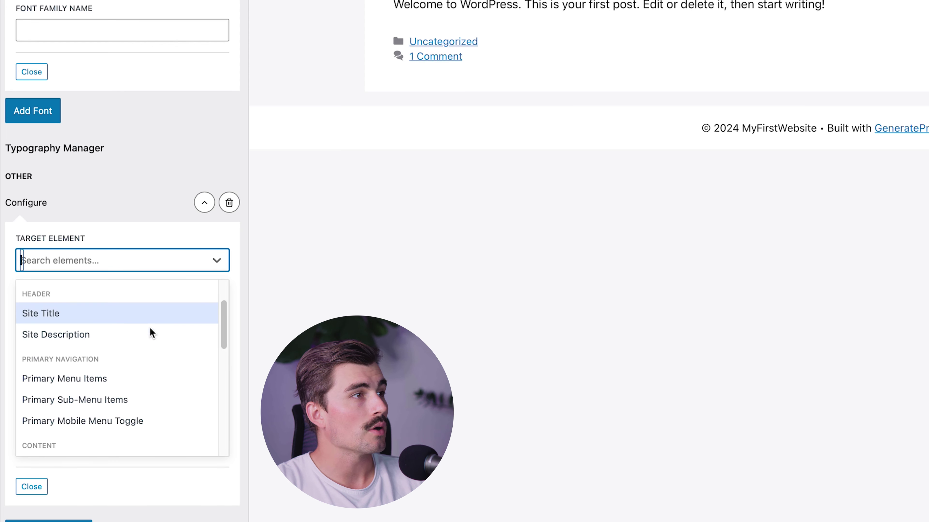
scroll(149, 331, down, 1)
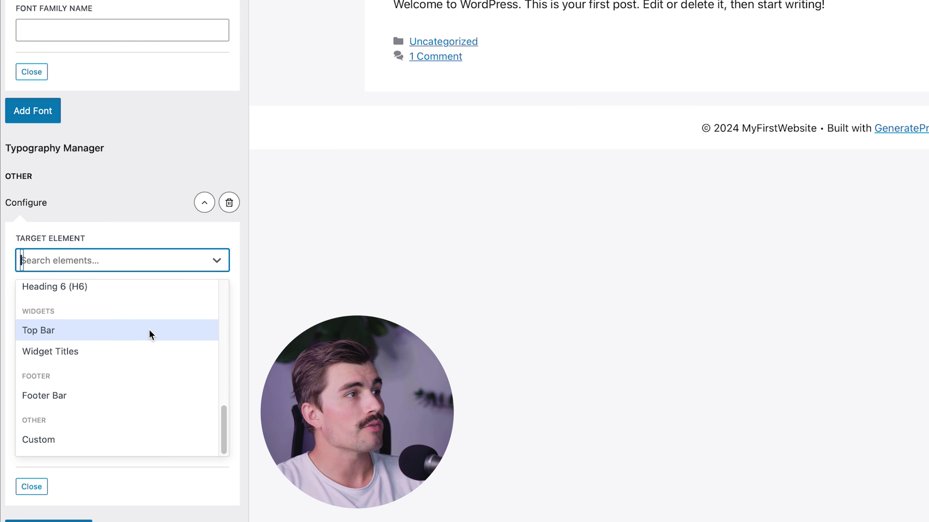
scroll(138, 336, up, 12)
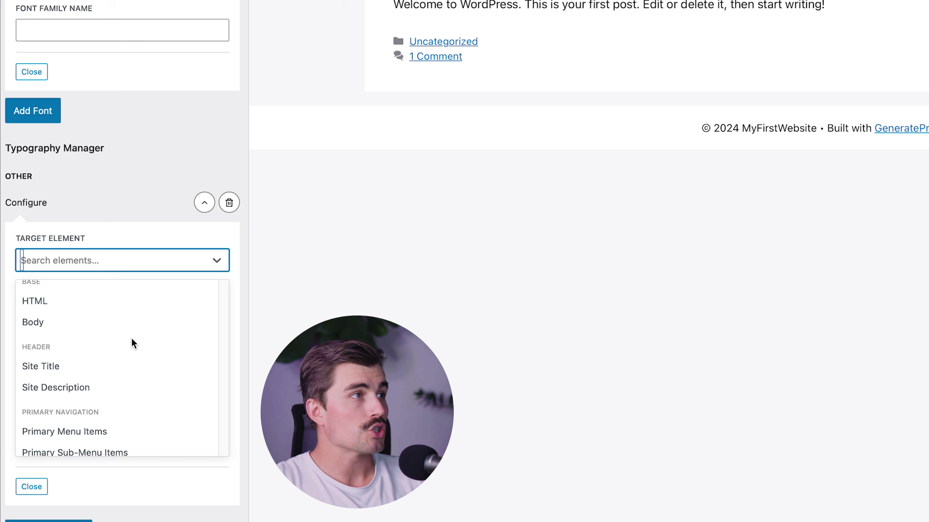
click(204, 203)
scroll(105, 377, down, 1)
click(61, 381)
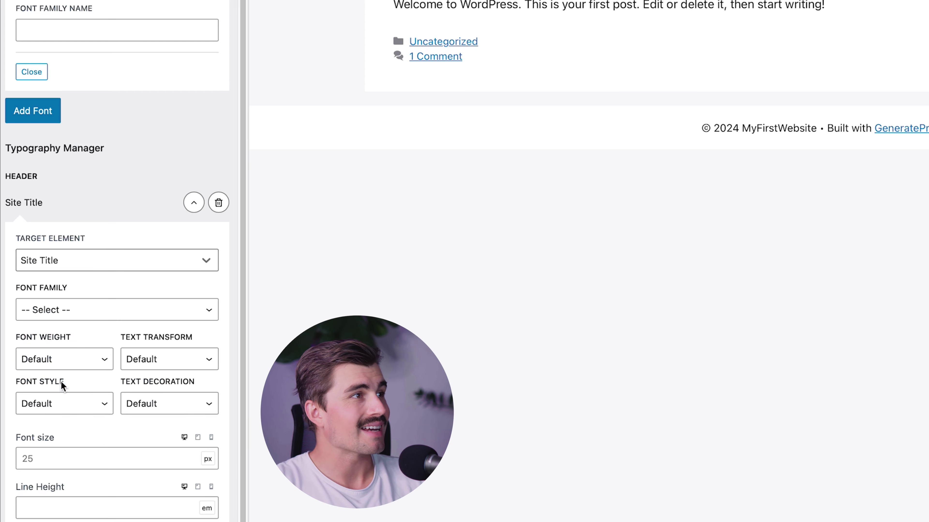
scroll(158, 317, down, 2)
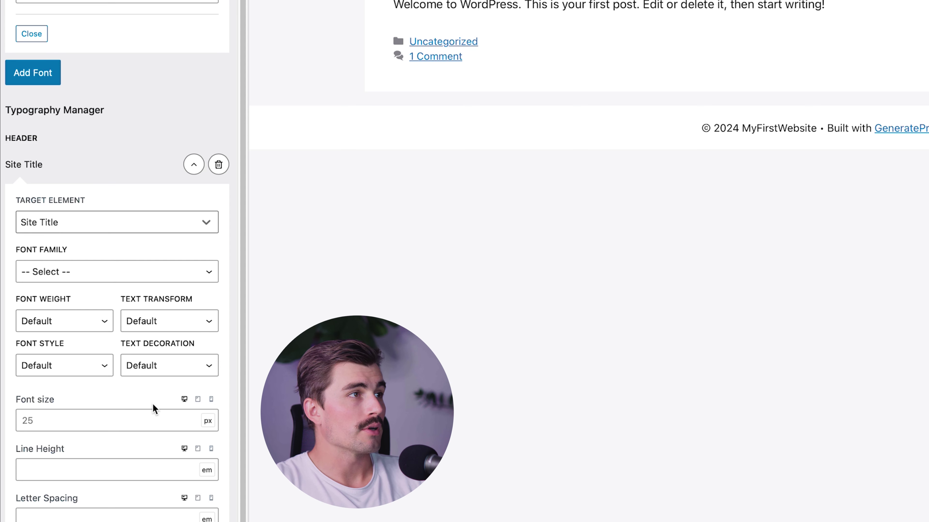
- Give the Site Title font size 45 and weight 800, then publish
click(91, 416)
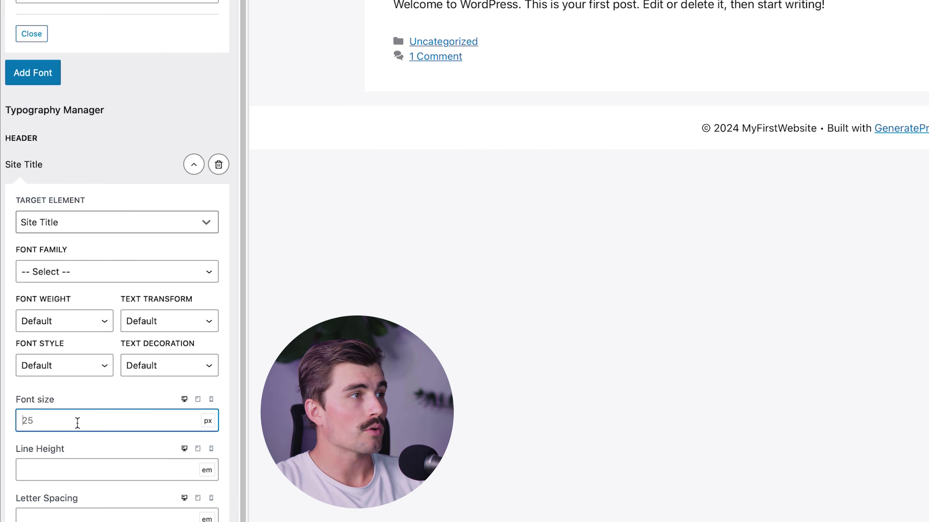
text(45)
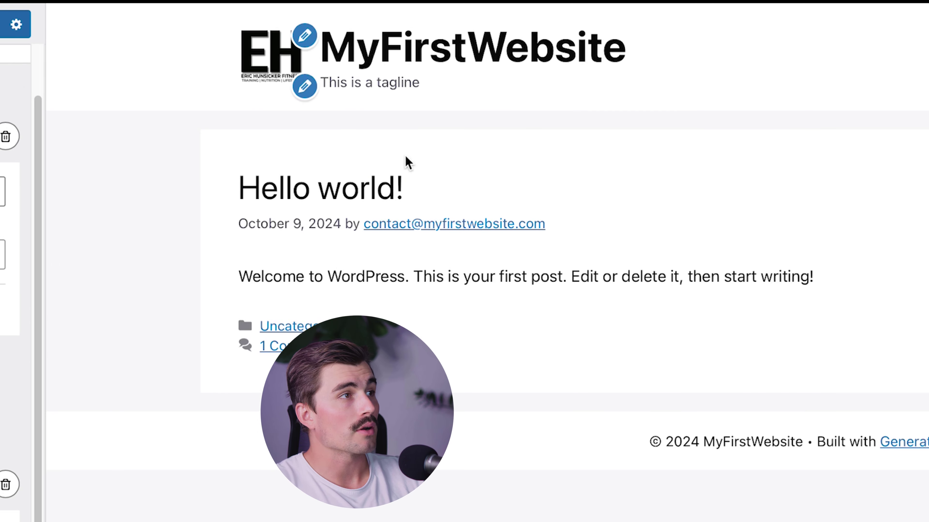
click(79, 307)
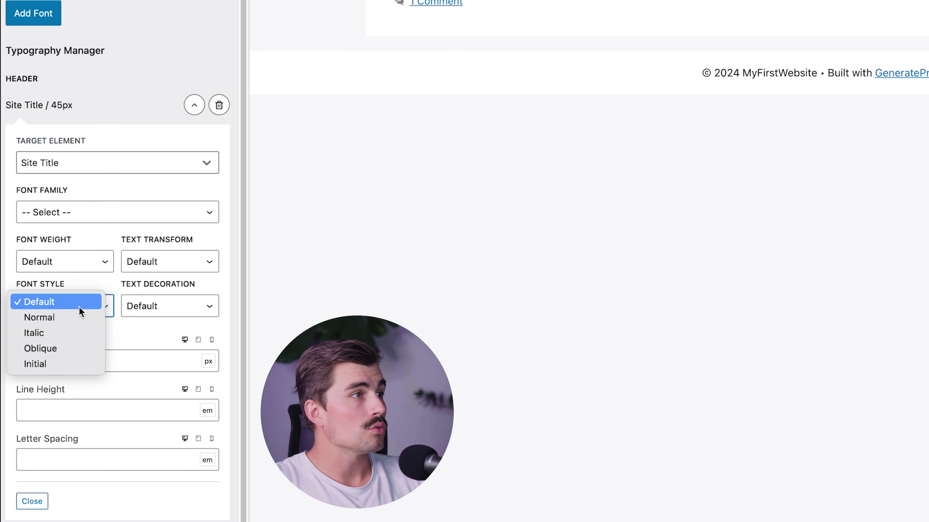
click(78, 263)
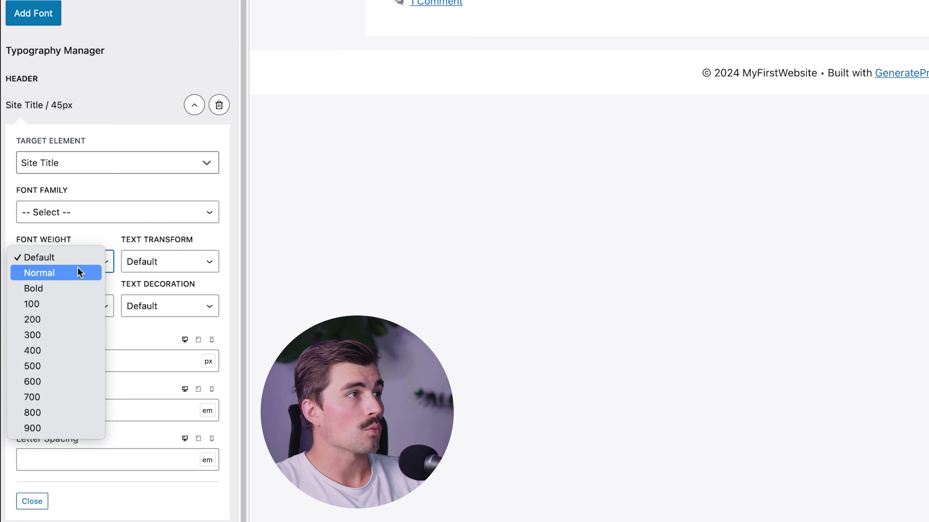
click(70, 288)
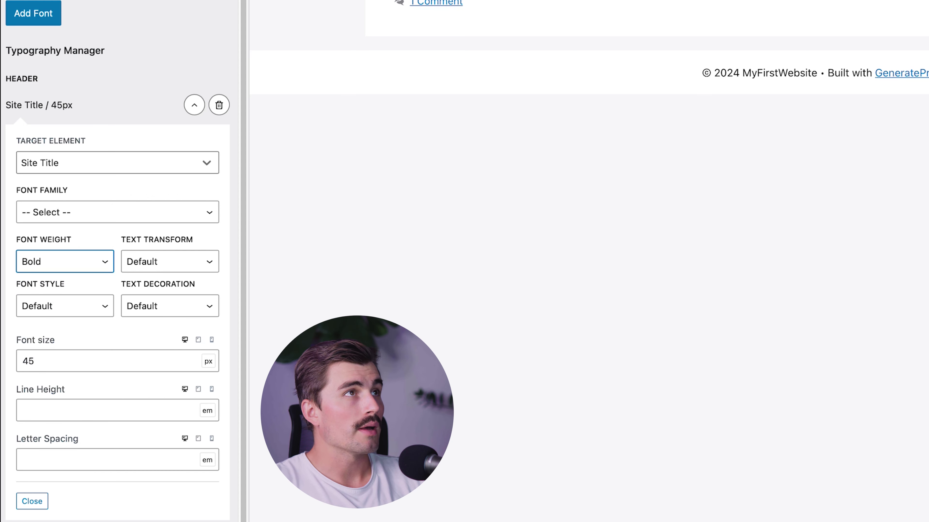
click(42, 272)
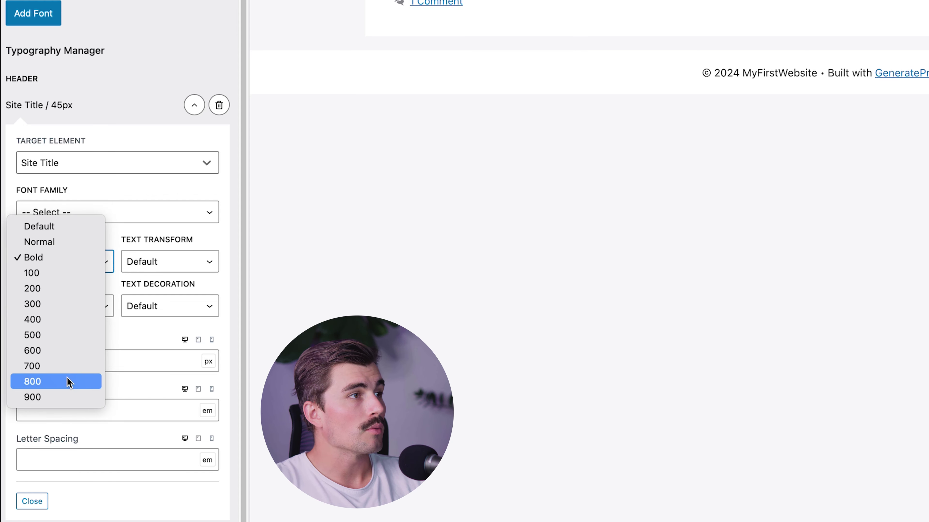
key(Escape)
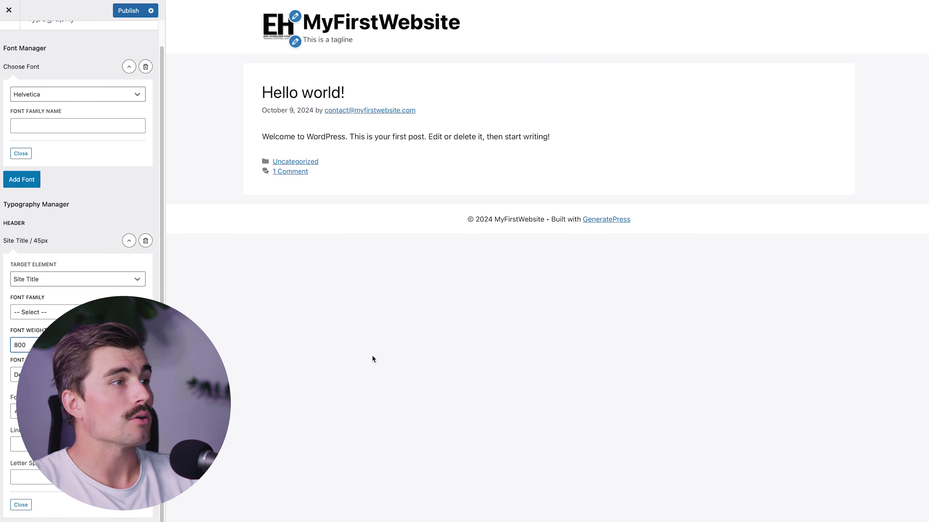
scroll(134, 26, up, 1)
click(129, 11)
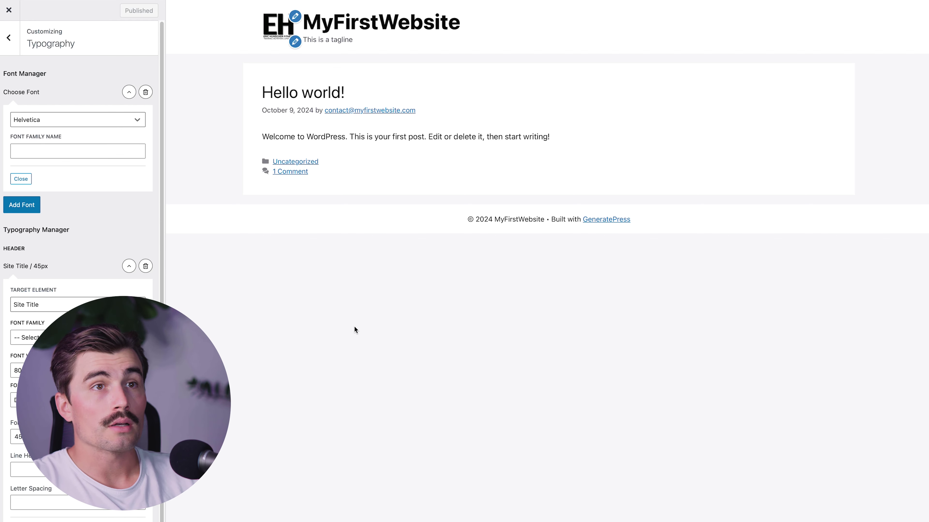
click(9, 38)
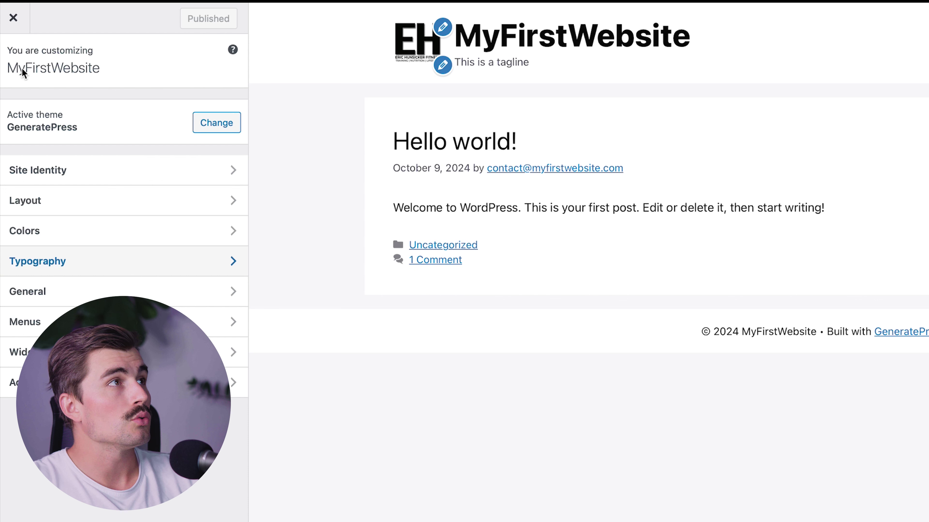
click(70, 204)
click(85, 262)
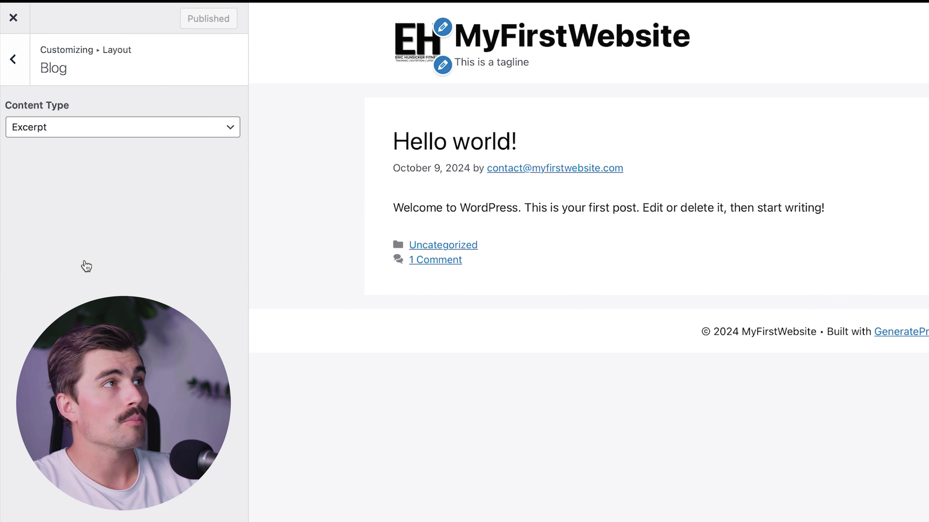
click(64, 126)
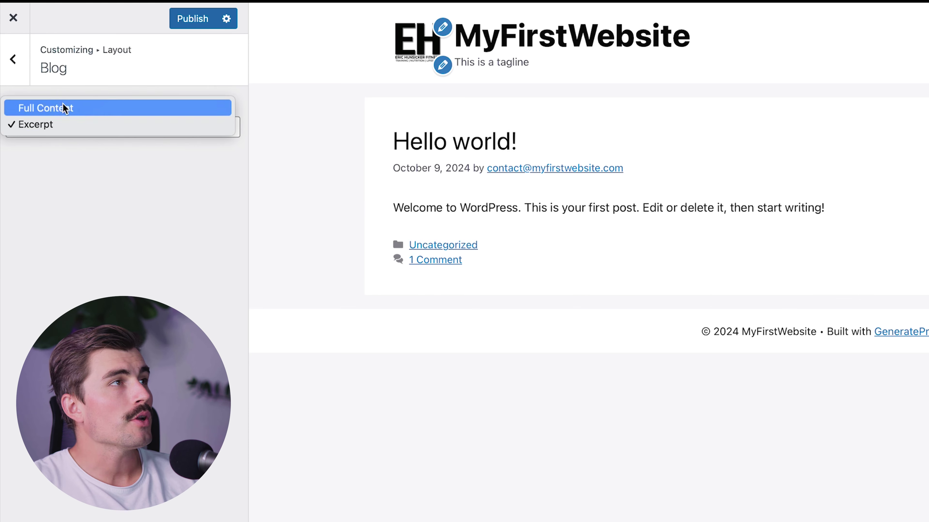
click(72, 124)
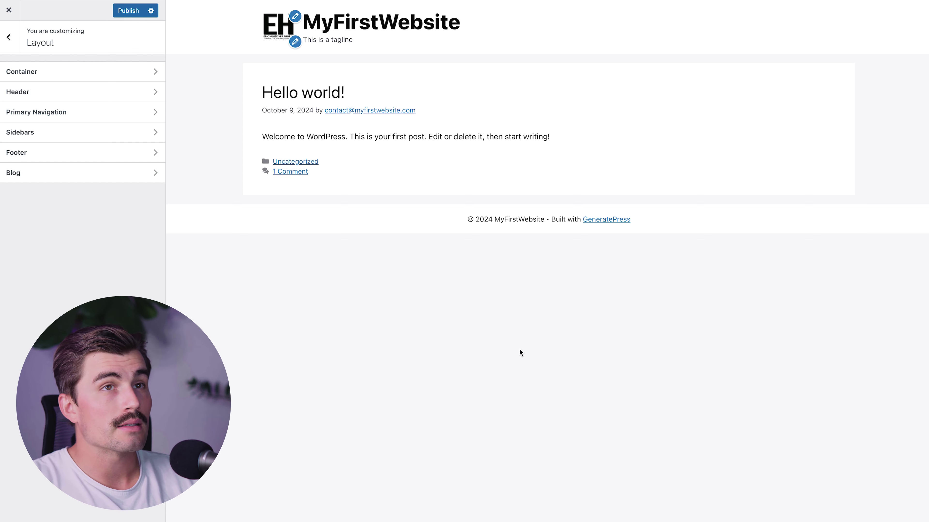
- Set the footer width to Contained in the Footer layout settings
click(8, 37)
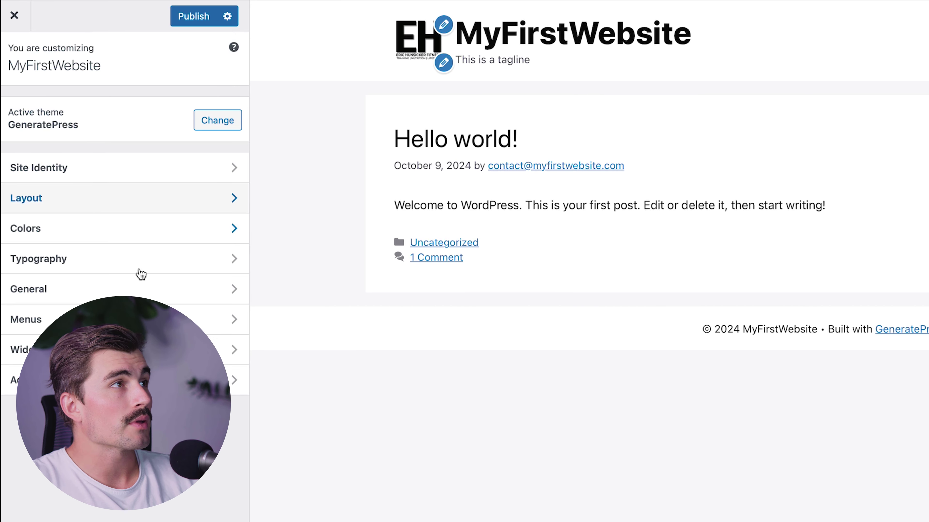
click(56, 201)
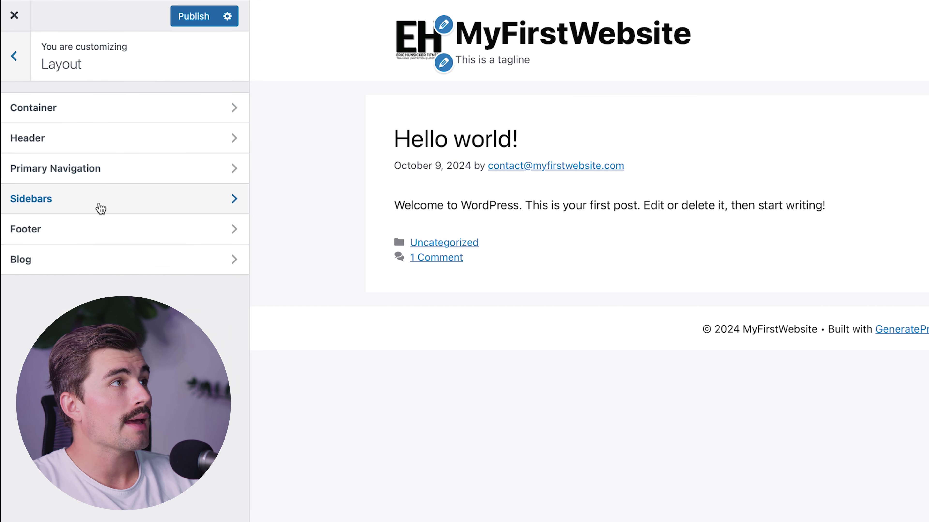
click(94, 228)
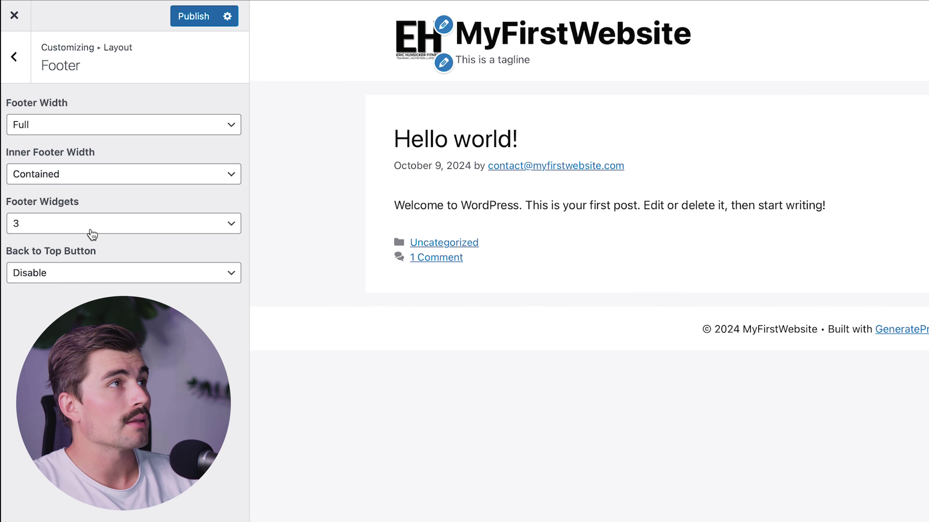
click(117, 130)
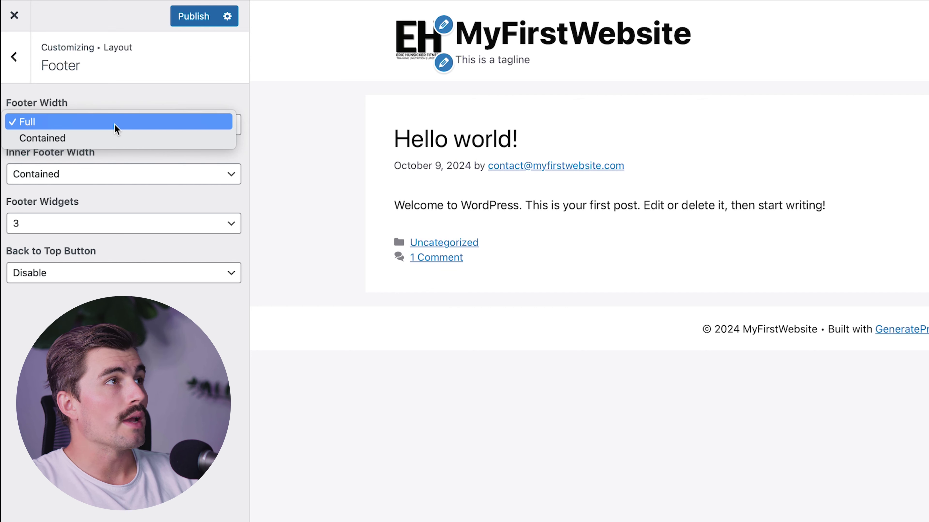
click(115, 139)
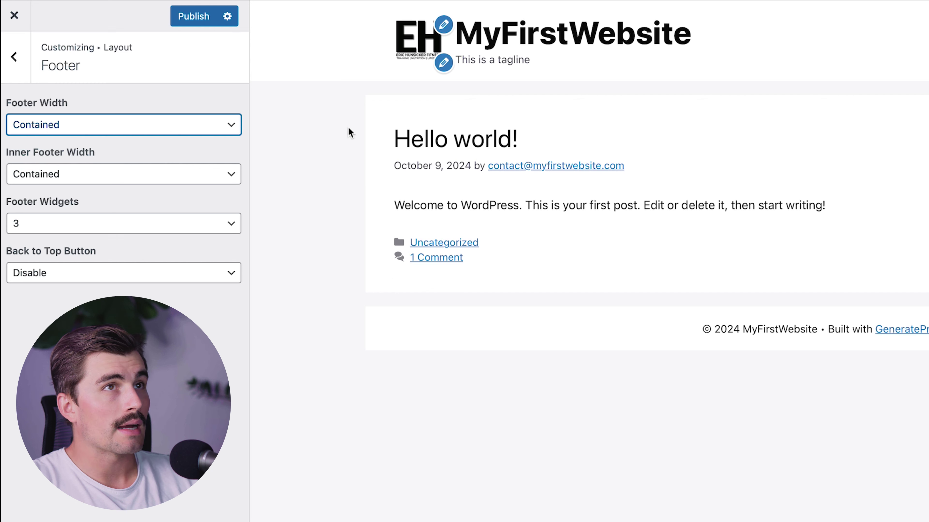
- Keep the inner footer width Contained and set the footer widgets count to 4
click(147, 177)
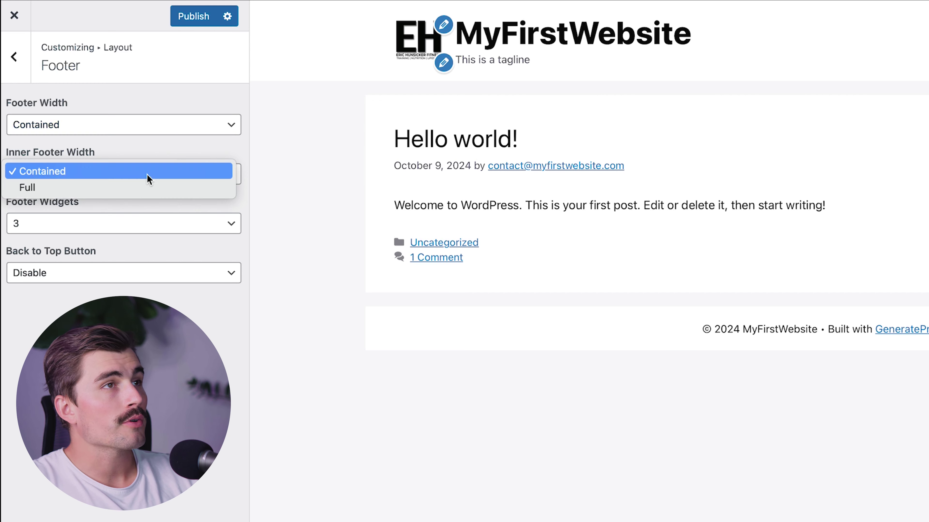
click(117, 188)
click(116, 174)
click(112, 156)
click(190, 231)
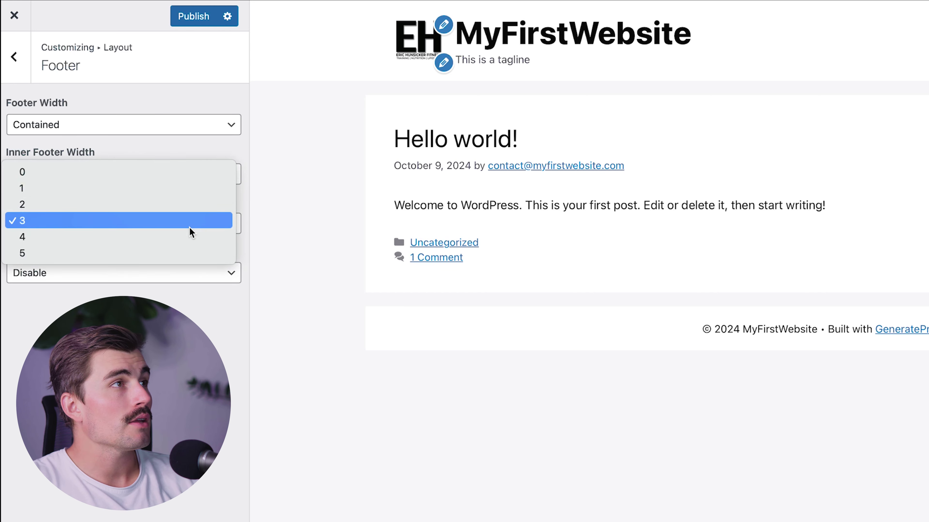
click(190, 224)
click(107, 230)
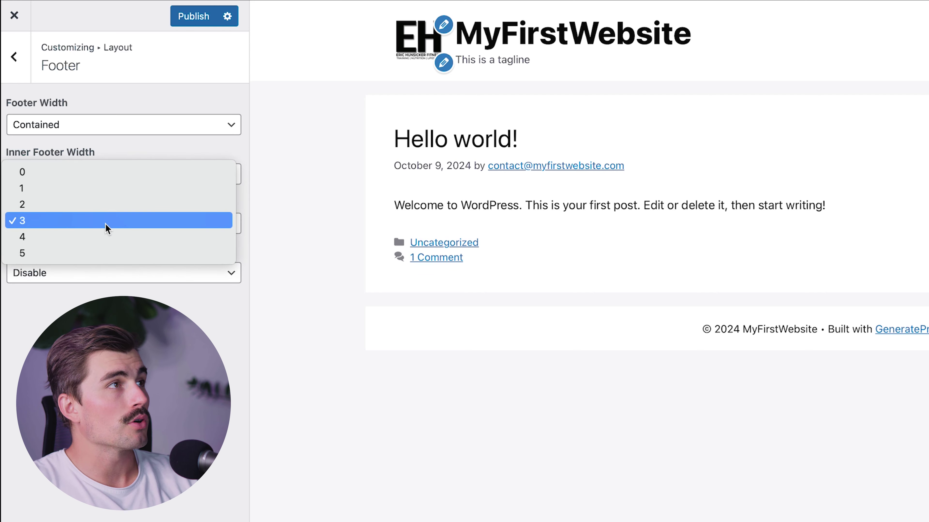
click(104, 237)
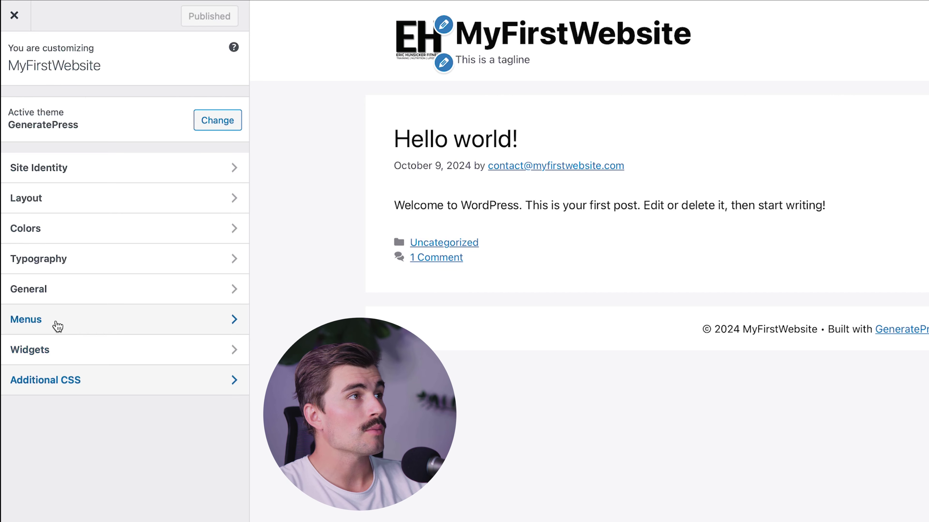
- Create a new menu named 'Menu' assigned to the Primary Menu location
click(117, 324)
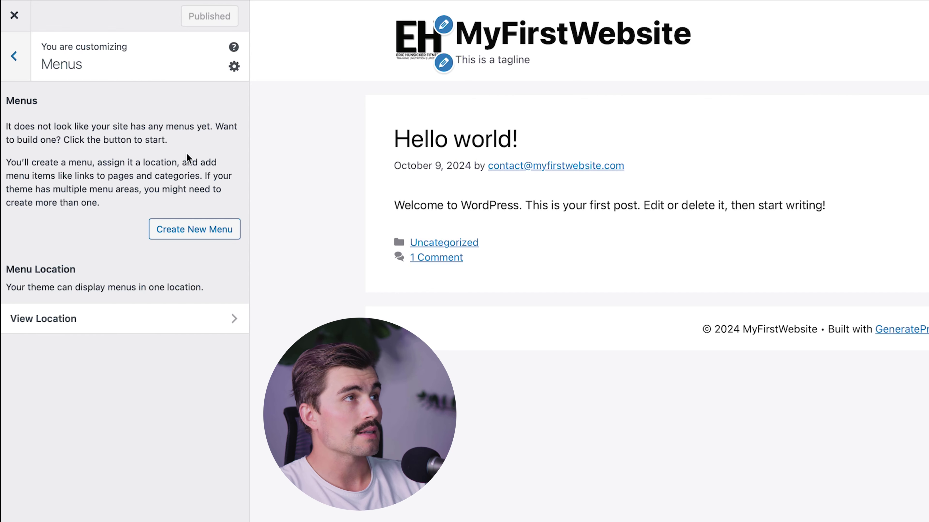
click(182, 238)
click(71, 127)
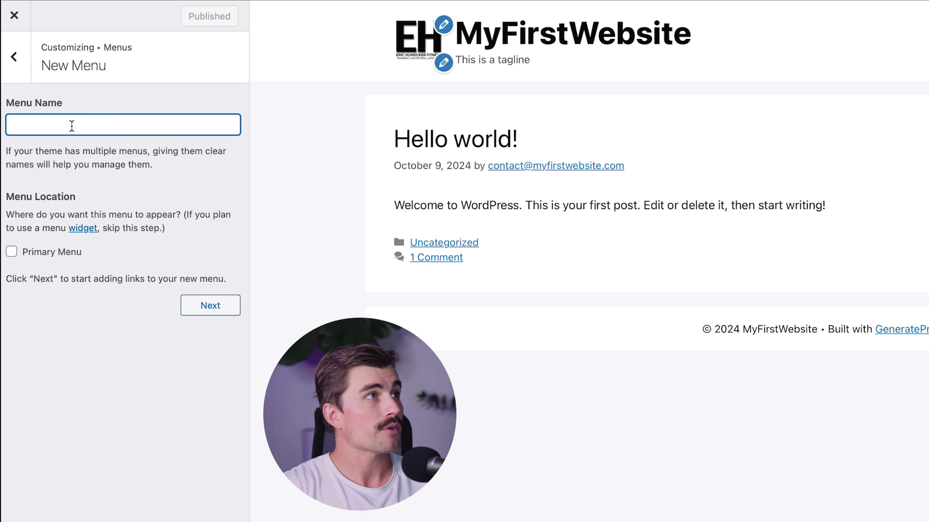
text(Menu)
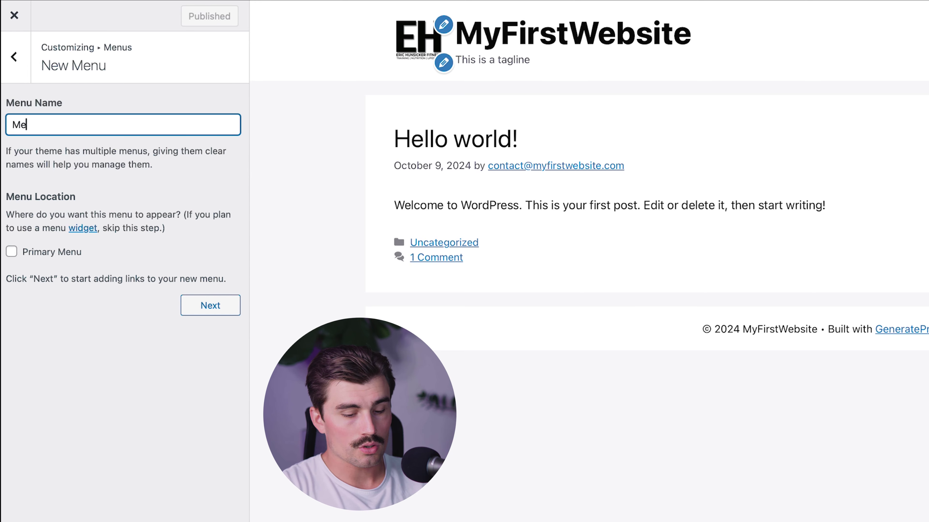
click(40, 251)
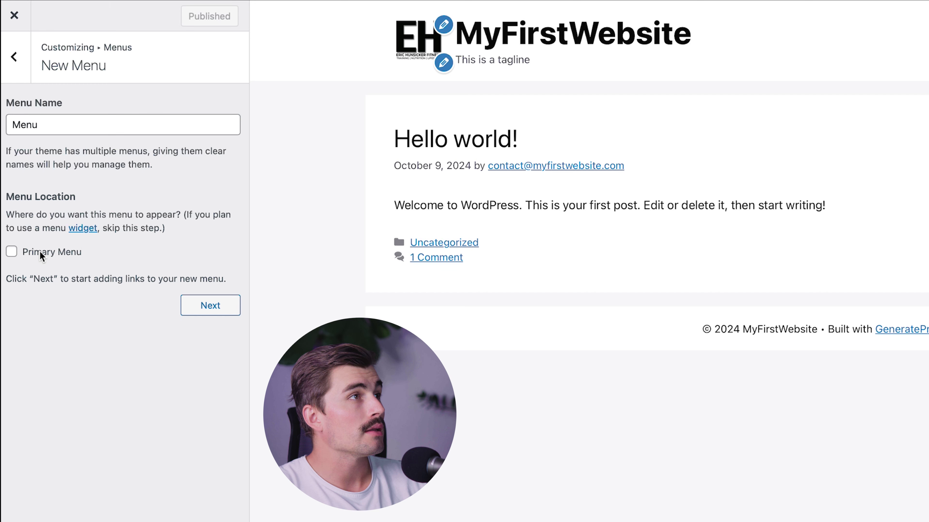
click(207, 313)
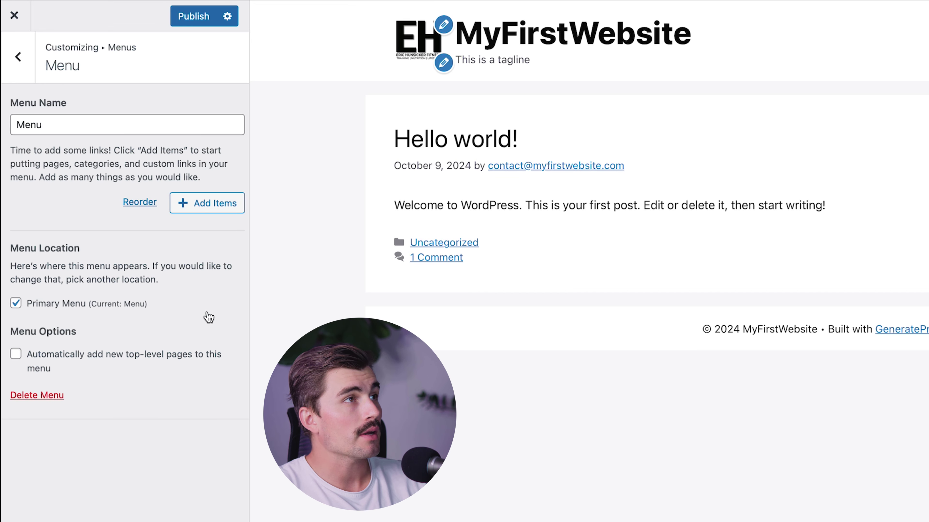
click(196, 210)
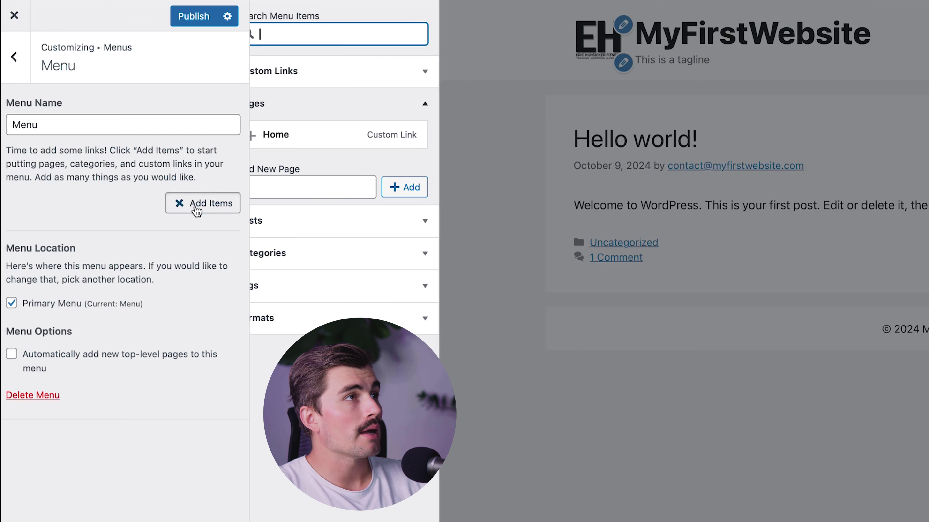
- Create new pages Blog, About and Contact and add them to the menu
text(Blog)
key(BackSpace)
key(BackSpace)
key(BackSpace)
key(BackSpace)
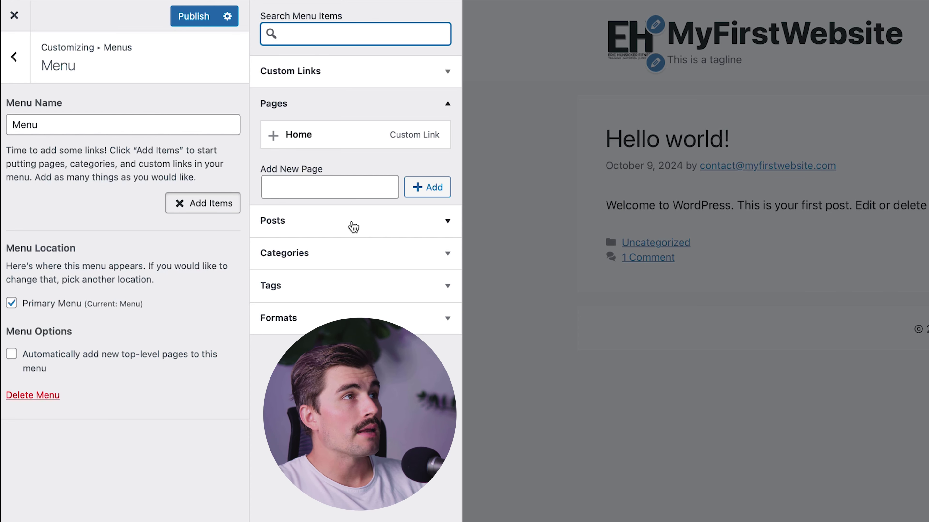
click(319, 188)
text(Blog)
click(440, 192)
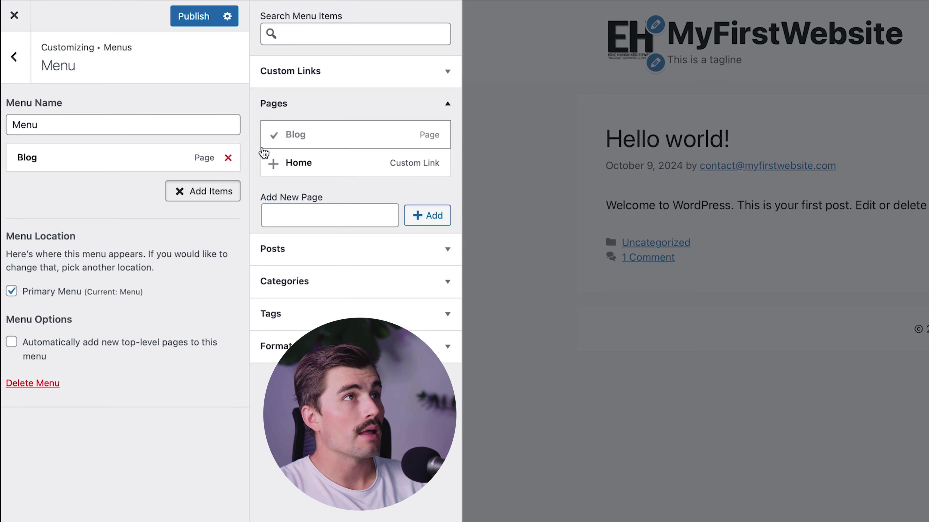
click(322, 217)
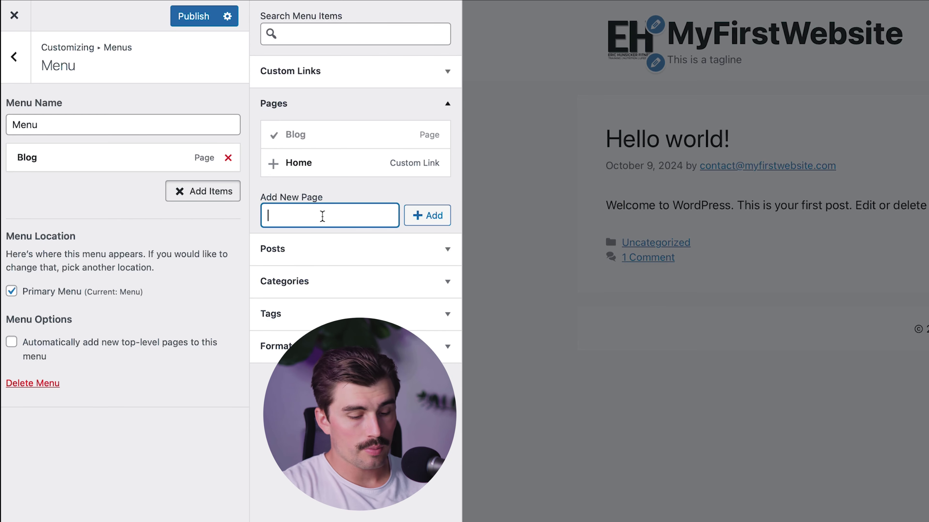
text(About)
click(427, 216)
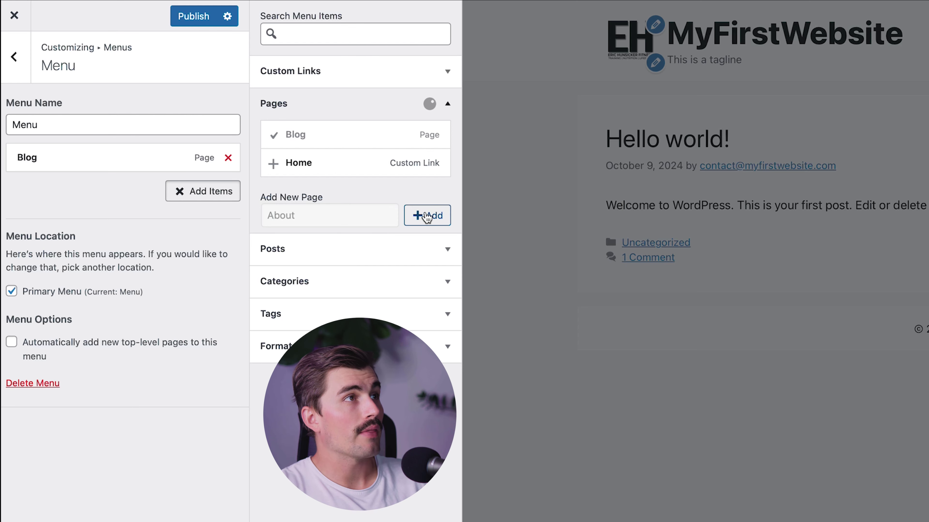
click(317, 236)
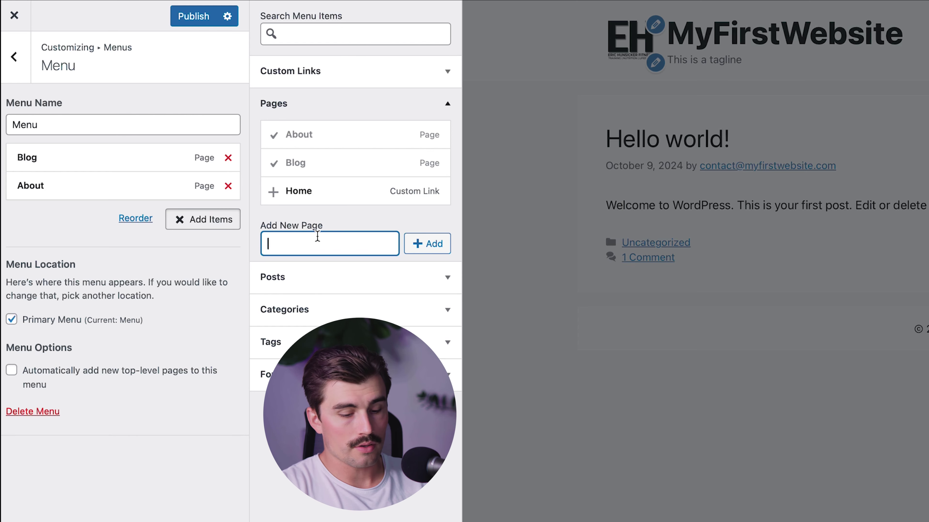
text(Contact)
click(435, 243)
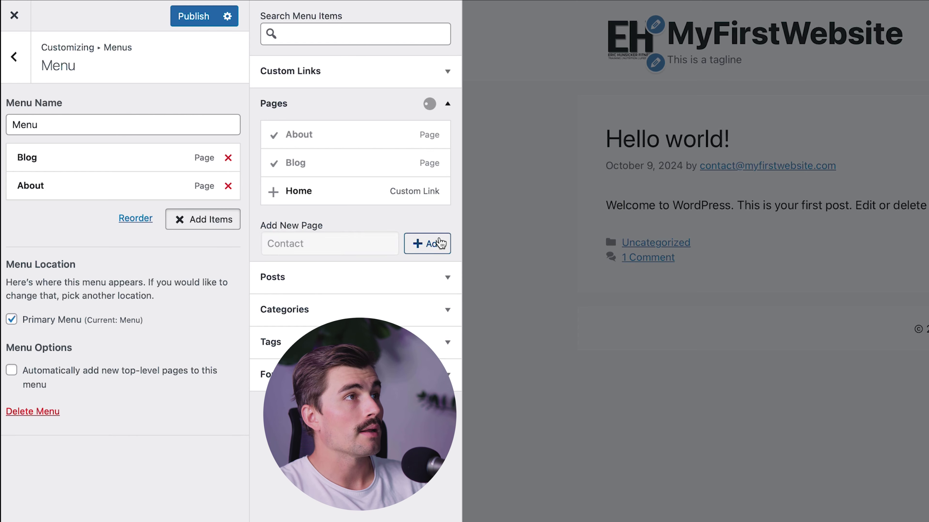
- Reorder the menu items to About, Contact, Blog and publish the changes
click(811, 467)
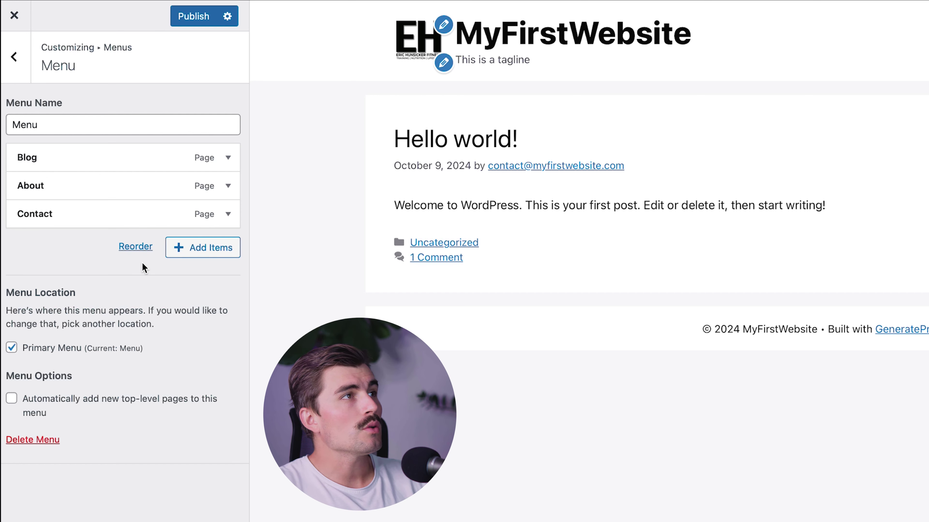
click(135, 247)
click(165, 186)
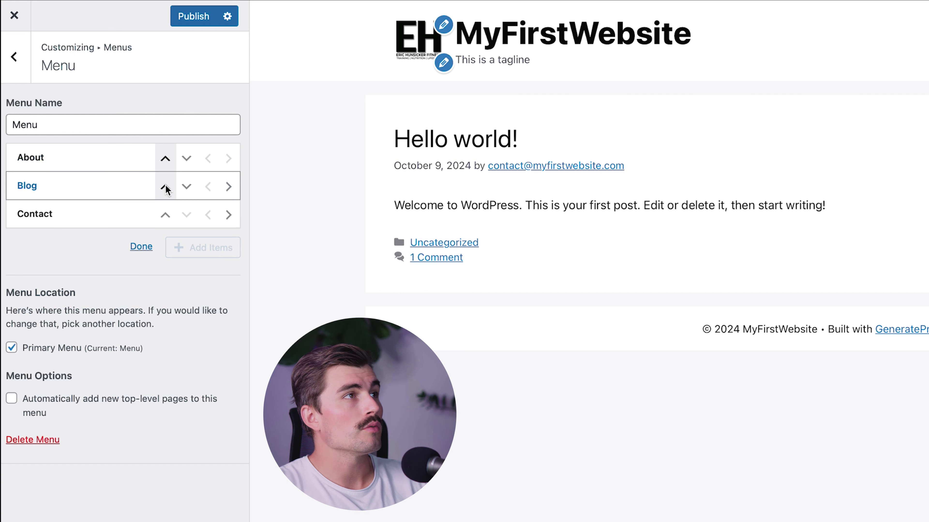
click(187, 189)
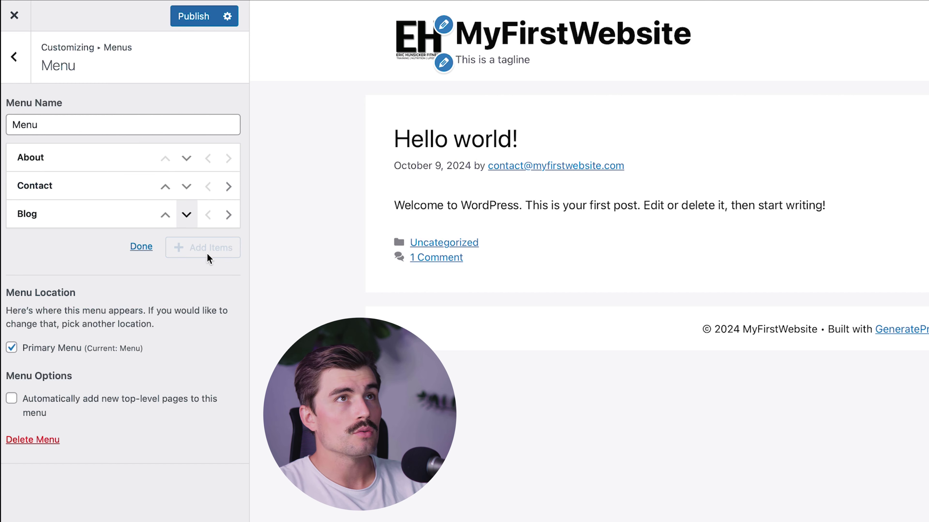
click(188, 18)
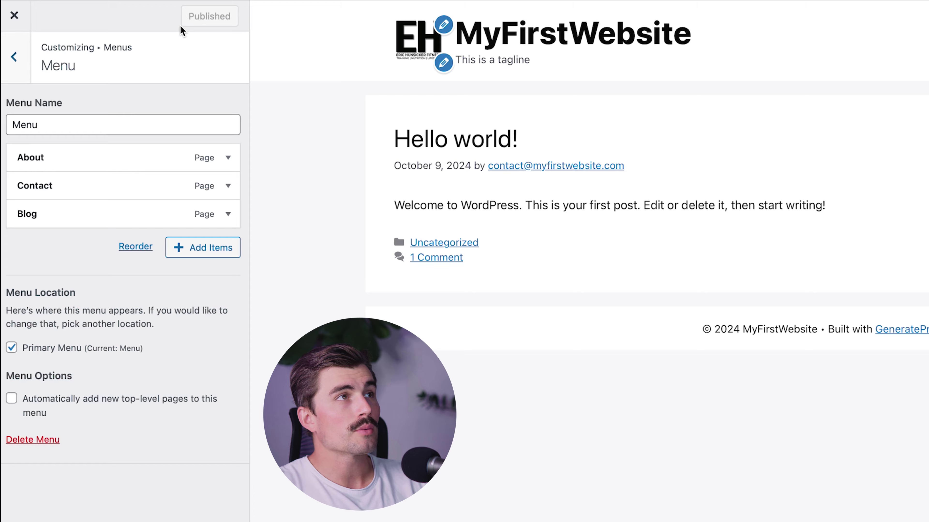